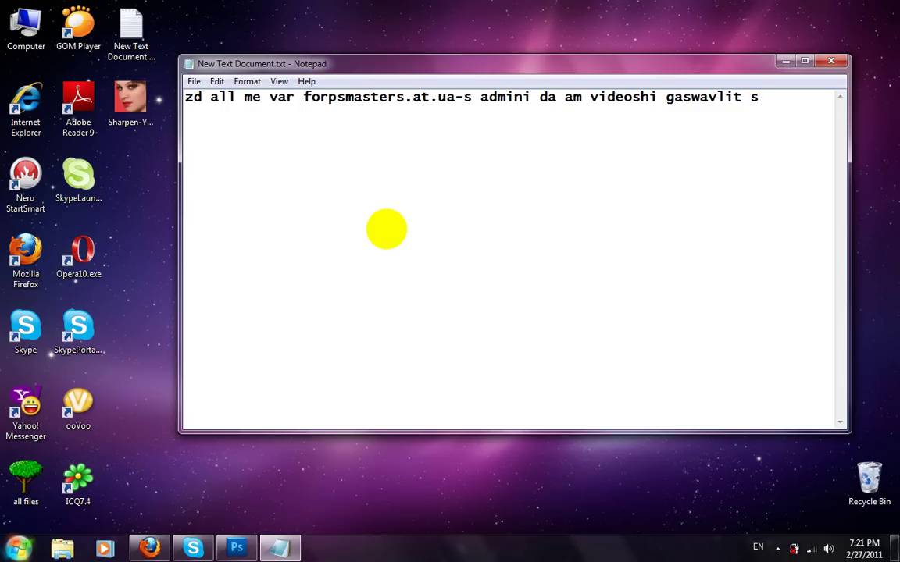
Continue the Notepad introduction so it reads "saxis gawmendas da mtliani suratis gawmendas ai magalitad aris ese" after "gaswavlit"
text(axlis ga)
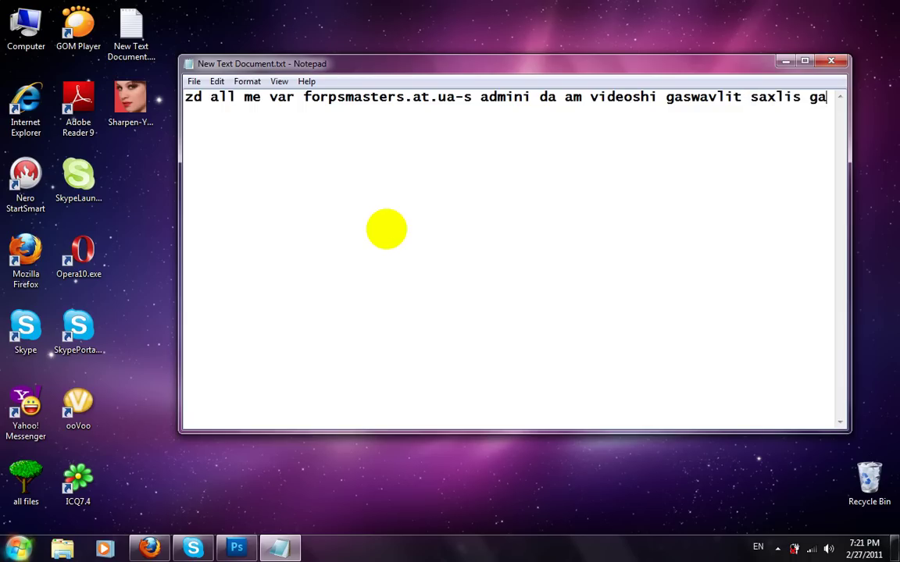
text(wmendas da mtli)
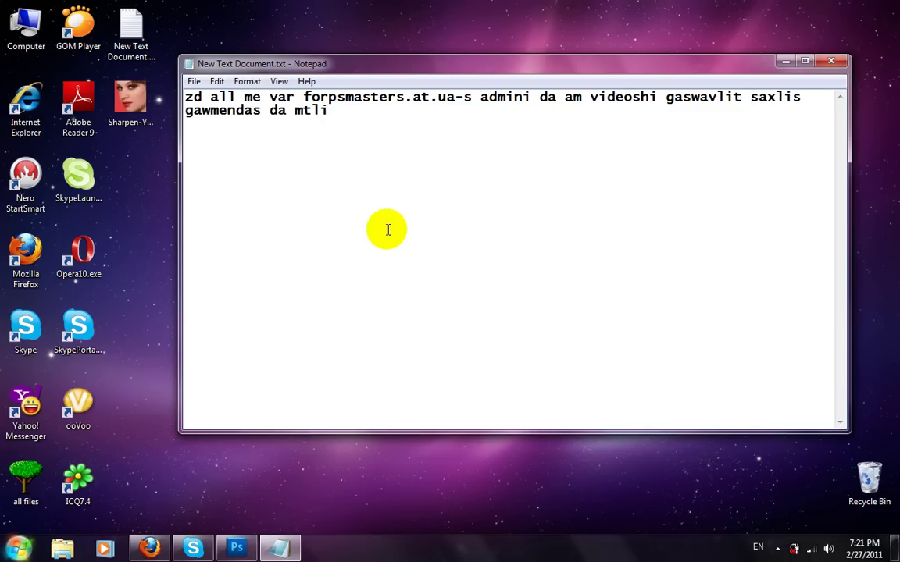
click(784, 98)
key(BackSpace)
click(412, 125)
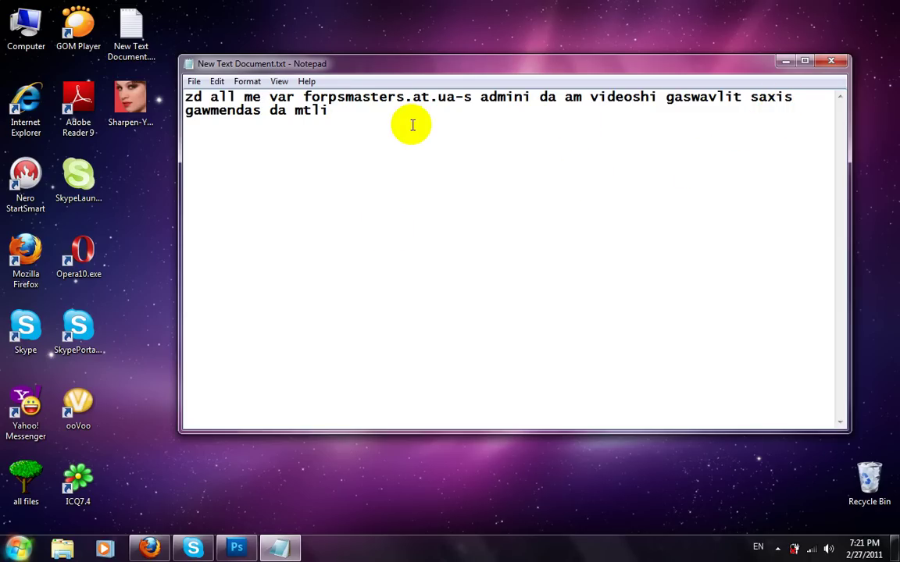
text(ani suratis)
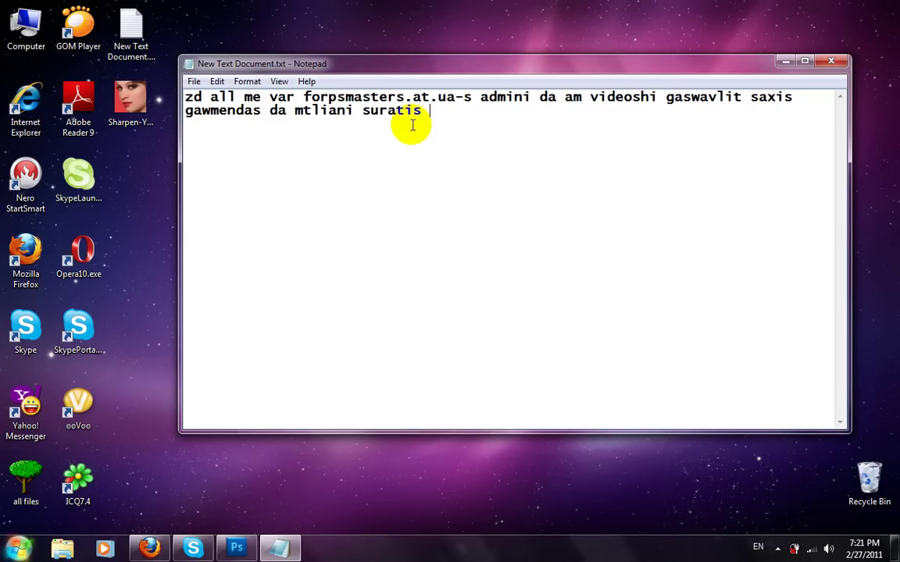
text( gawmendas)
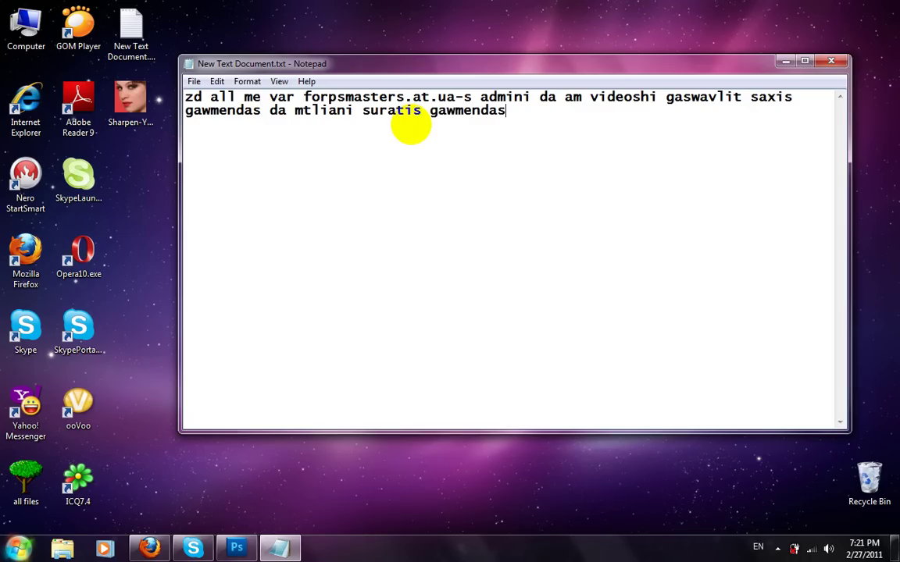
text( ai magalitad aris ese)
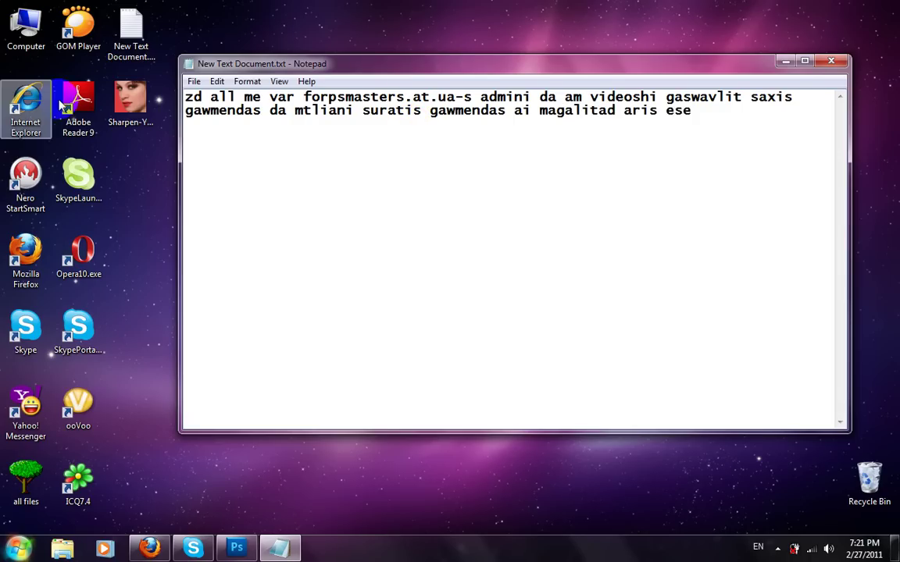
View the Sharpen-Your-Images!-(HD).jpg portrait enlarged in Windows Photo Viewer, and close the viewer
double_click(130, 98)
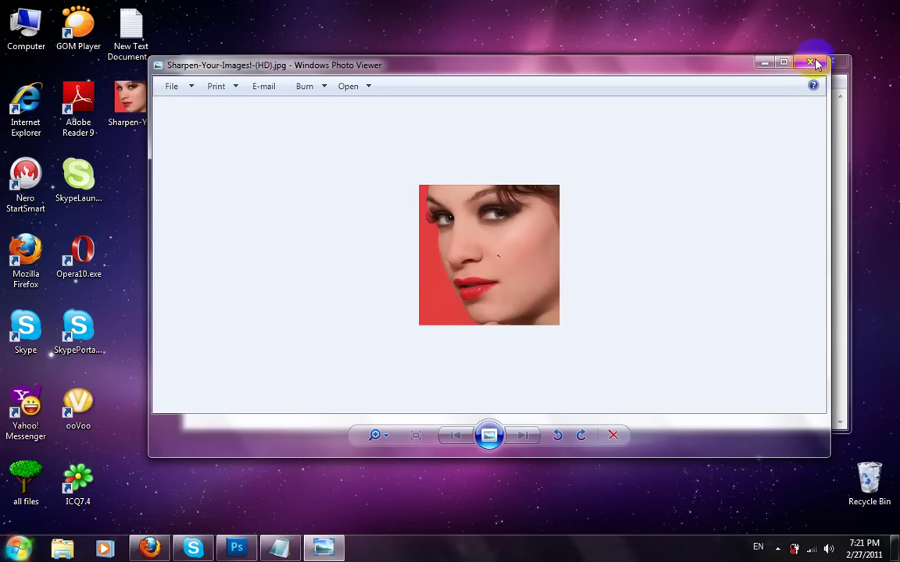
click(387, 435)
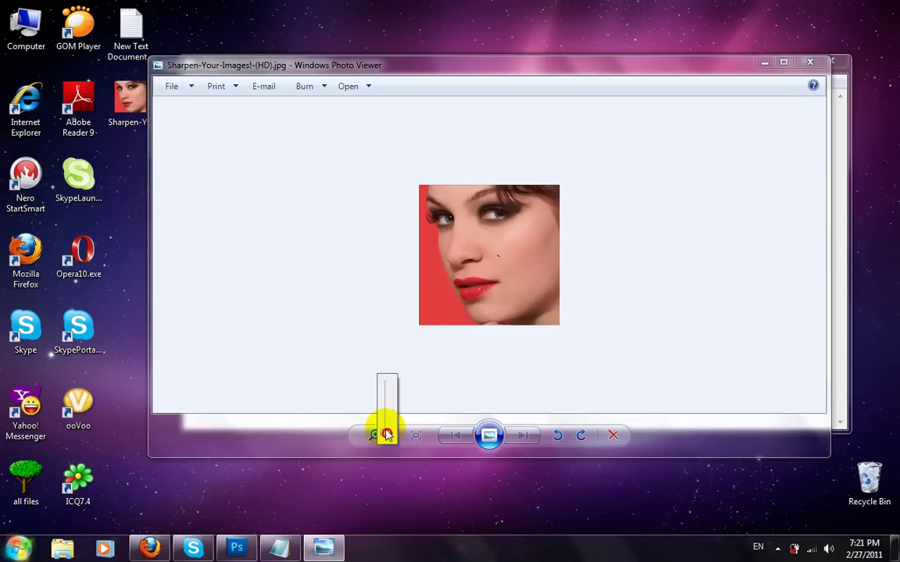
drag(382, 428, 385, 413)
click(400, 295)
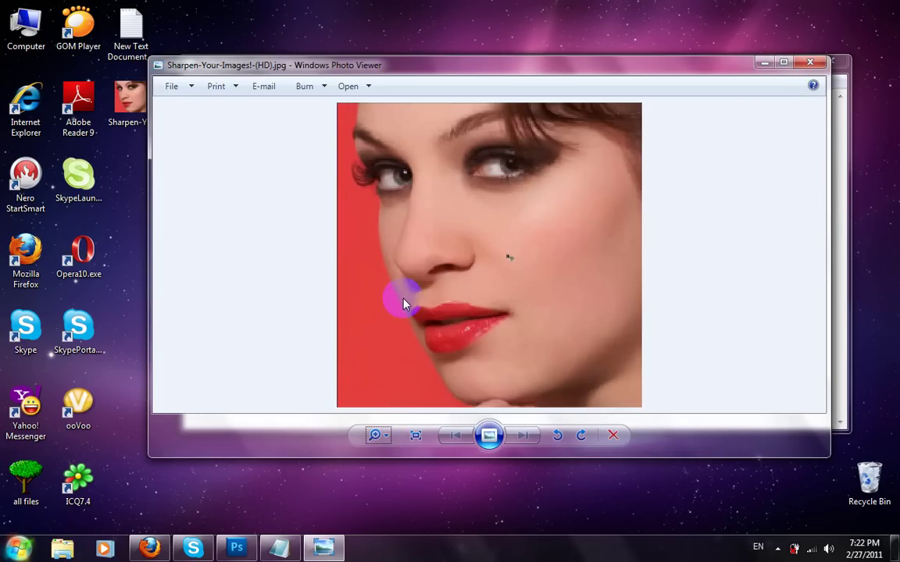
click(817, 64)
Extend the introduction in Notepad with "ai daburulad mochans da shevecdebi ro gavwmindo mashase daviwyot"
text(ai magalitad aris ese aida)
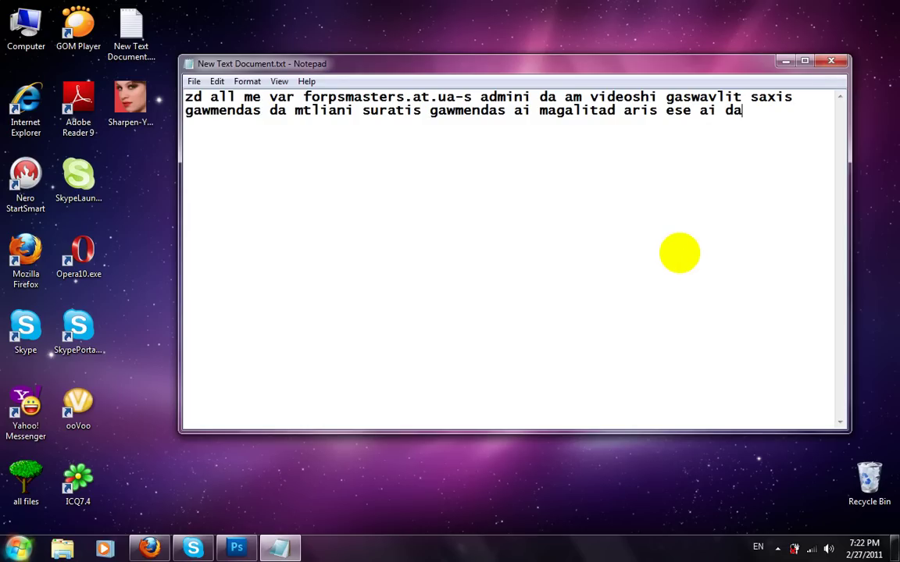
text(burulad )
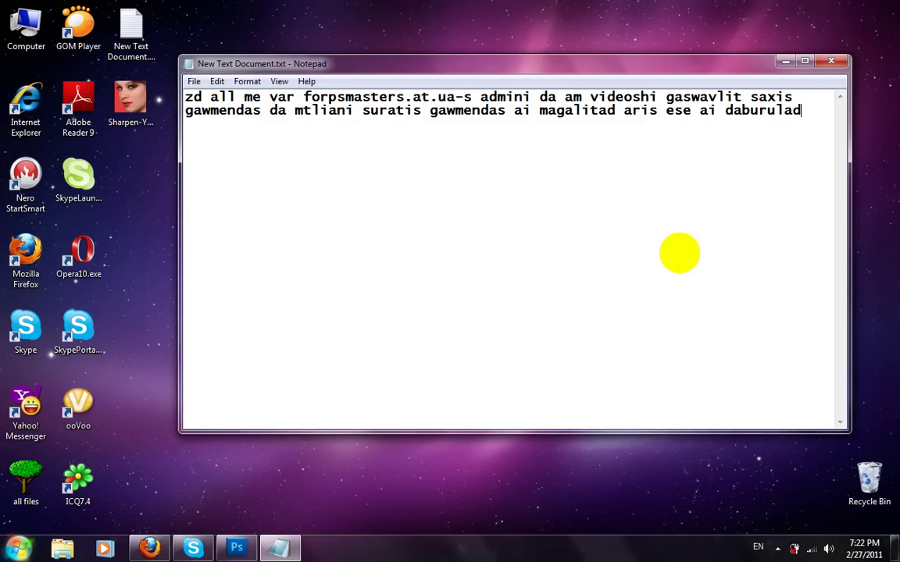
text(mochans)
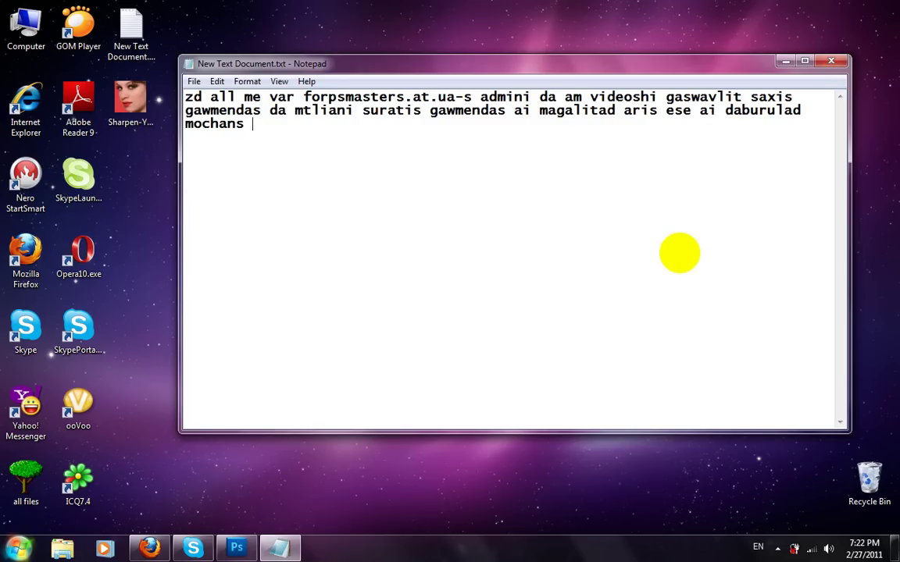
text( da shevecdeb)
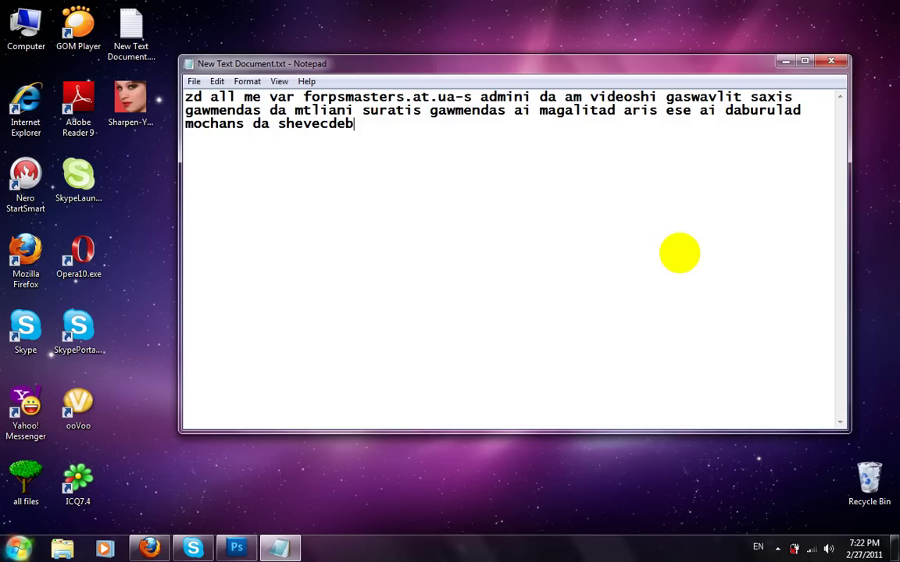
text(i ro gavwmind)
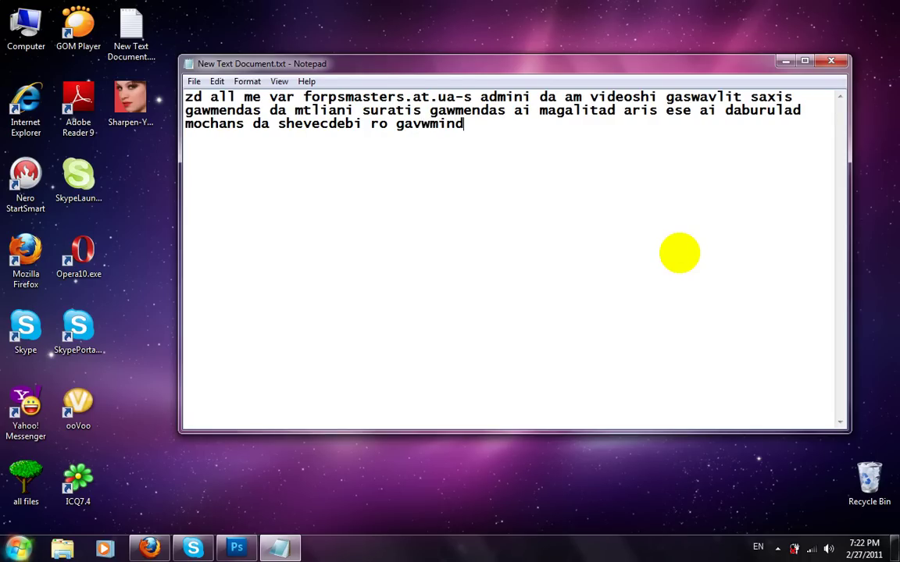
text(o mashase daviwyot)
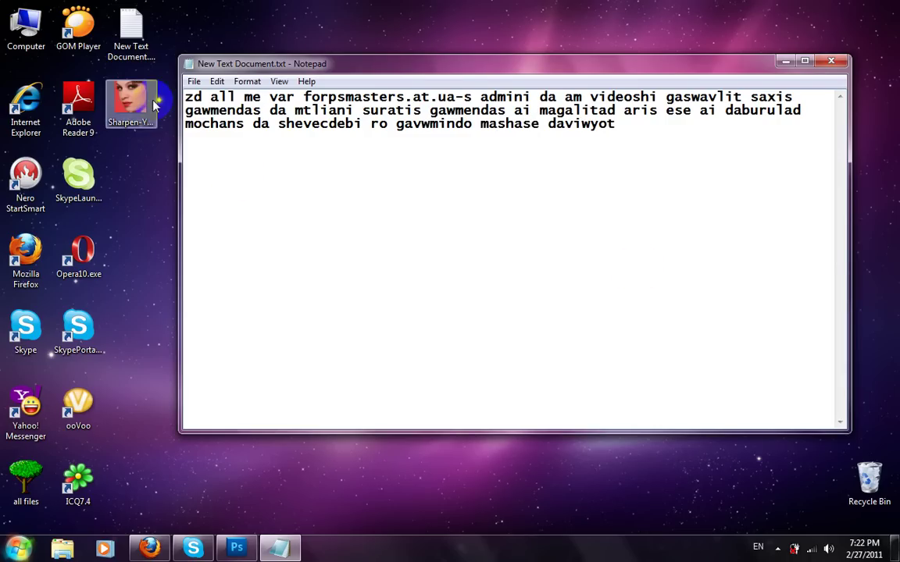
Switch to Photoshop and bring up the Sharpen-Your-Images!-(HD).jpg portrait
click(236, 547)
drag(236, 555, 89, 326)
double_click(198, 275)
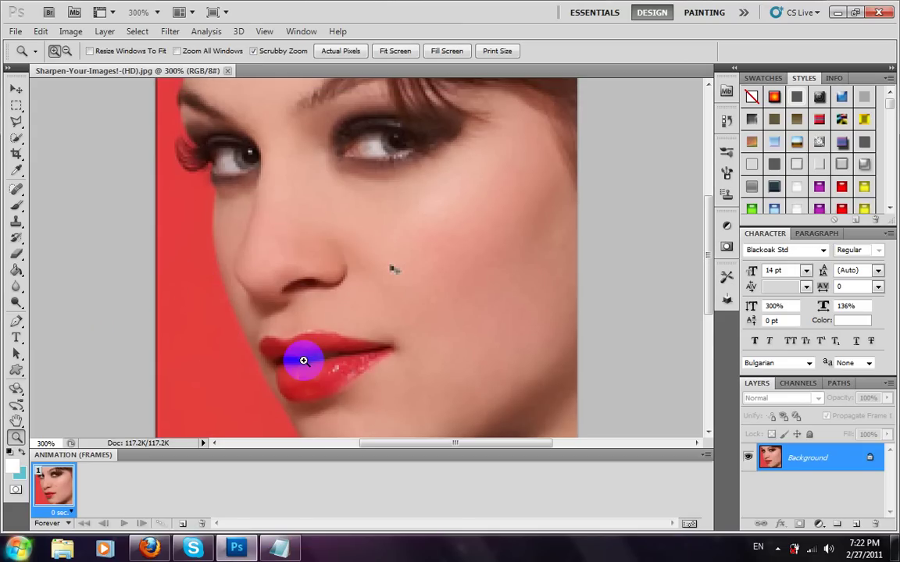
Switch to Notepad and add a separate numbered instruction below the introduction: "1. chavagdot photoshopshi shemdeg gadavaqciot layerat"
click(279, 548)
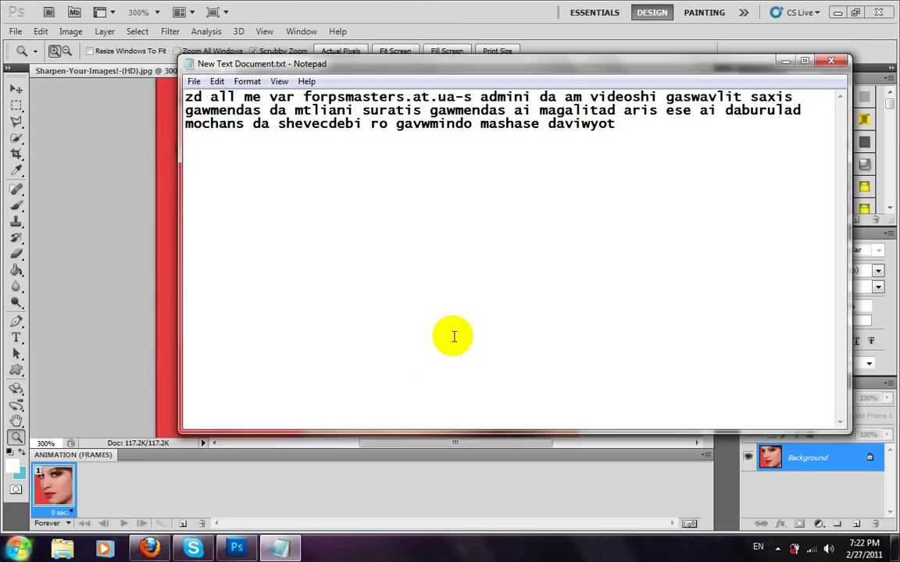
key(Return)
key(Return)
text(1. chavagdot pho)
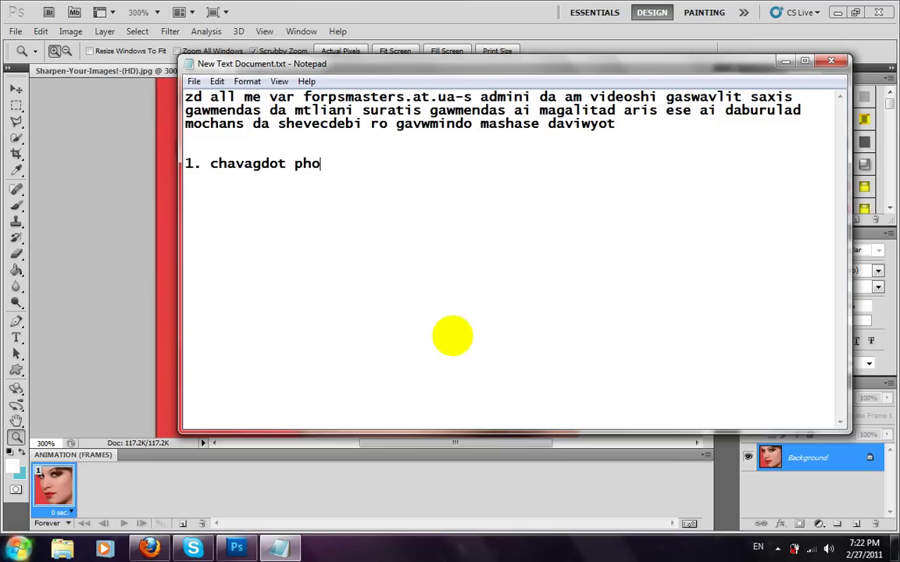
text(toshopshi )
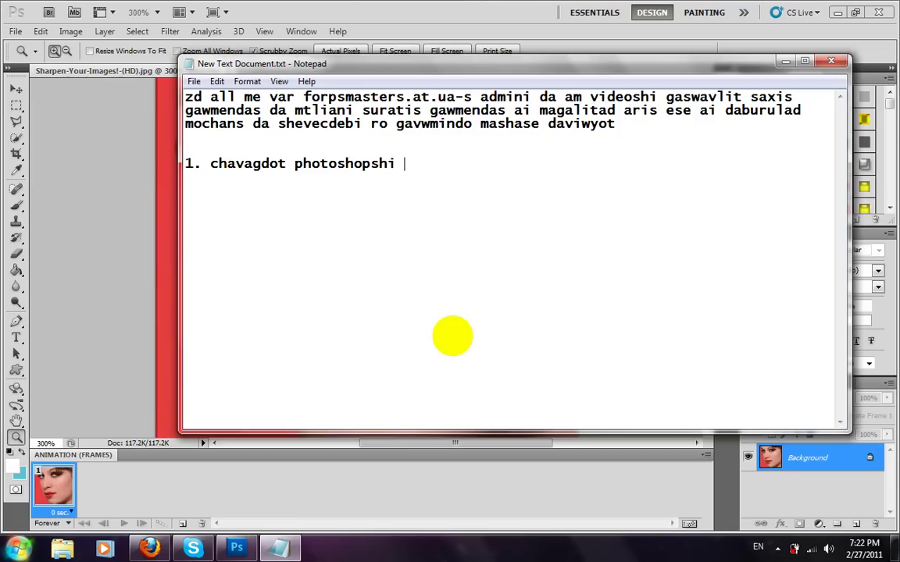
text(shemdeg gadavaq)
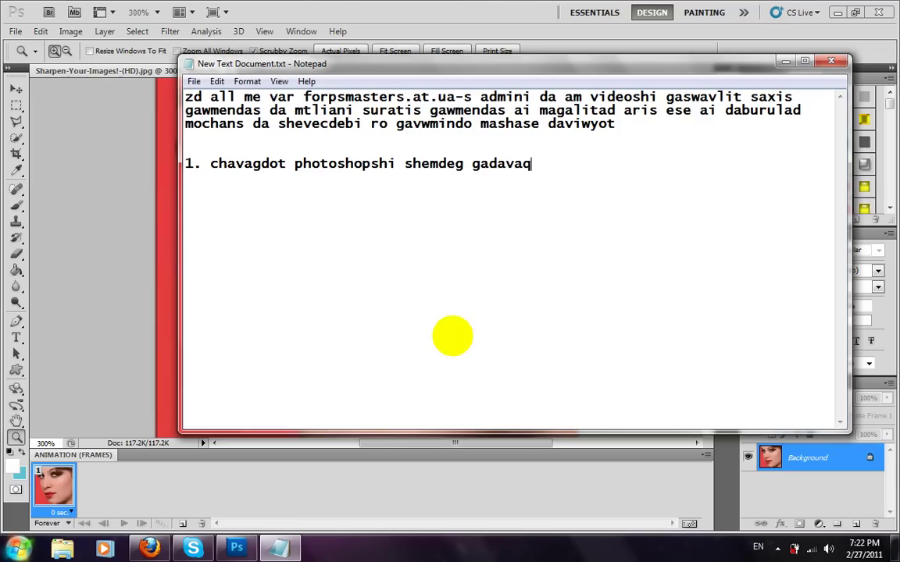
text(ciot layerat)
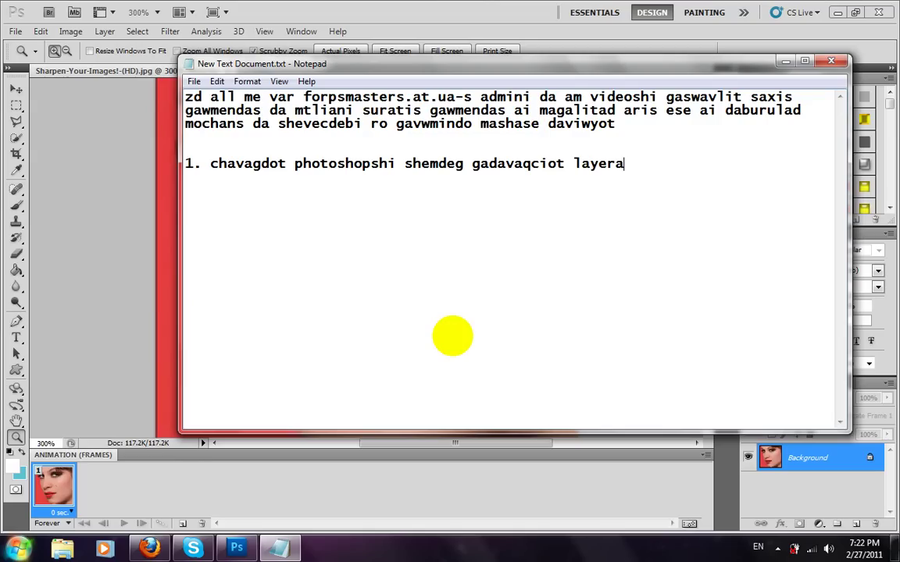
Switch to Photoshop and convert the Background into a regular layer, keeping the name Layer 0 and the default settings
click(846, 471)
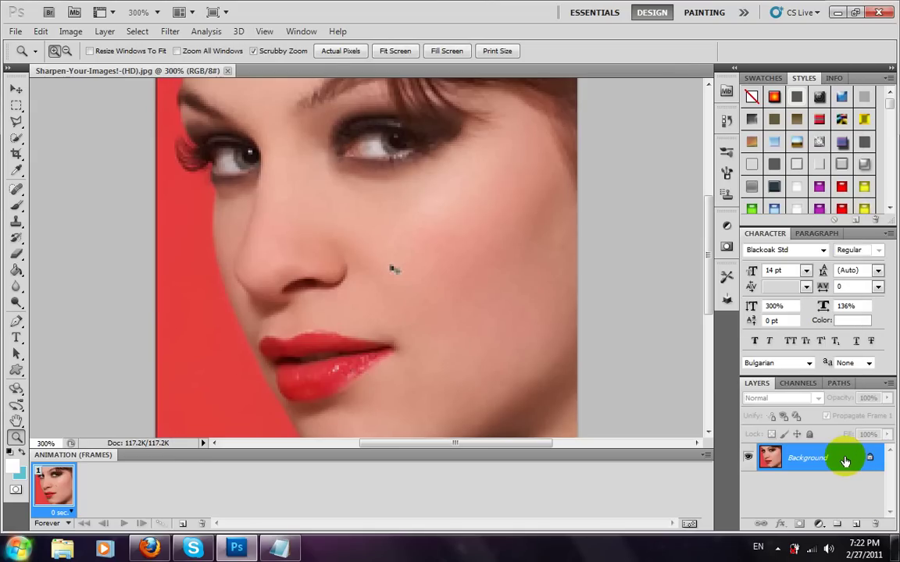
double_click(827, 458)
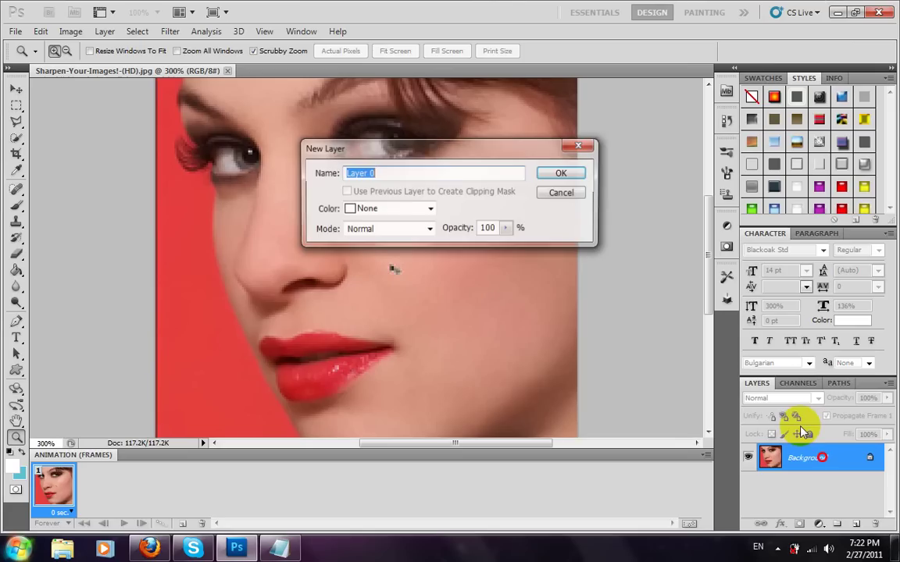
click(564, 174)
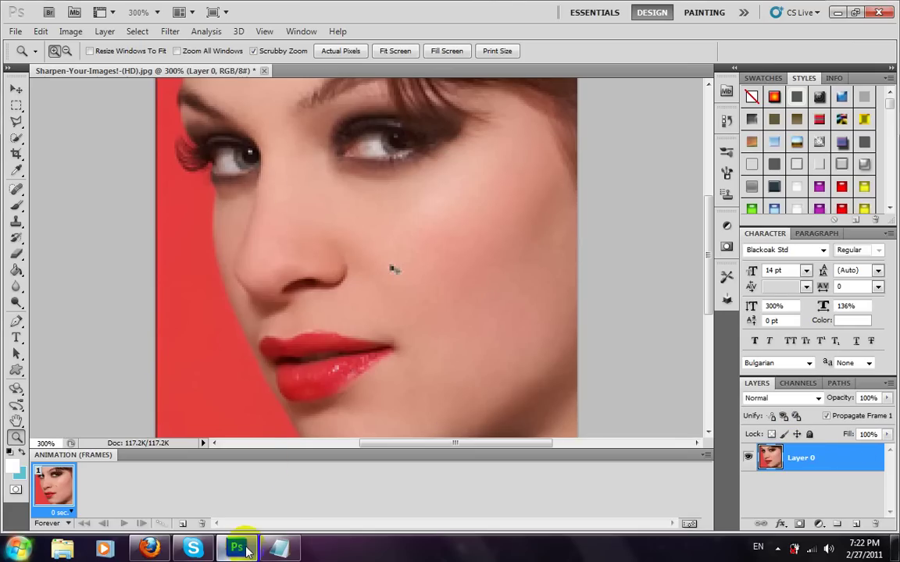
Switch to Notepad and append "axla davacopirot" to instruction 1
click(279, 547)
text(axla )
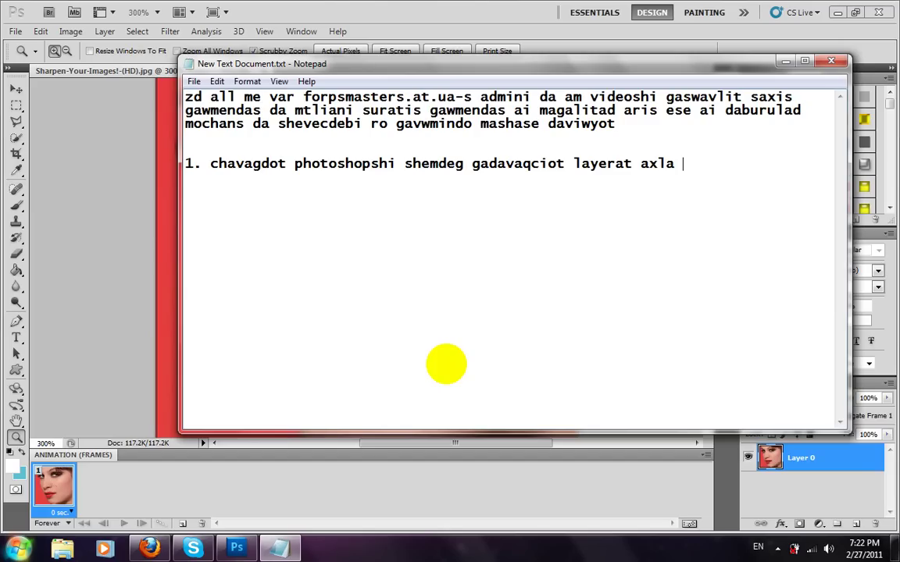
text(davacopirot)
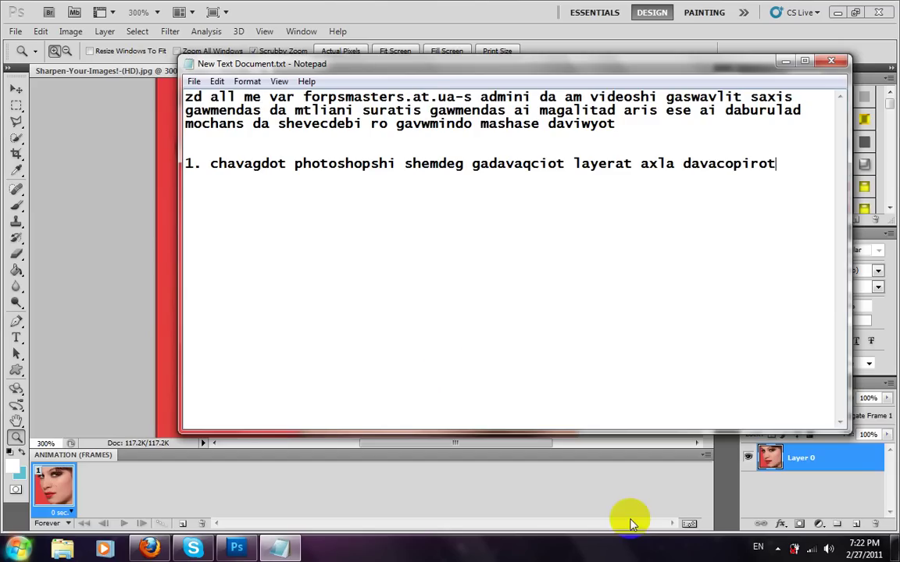
Switch to Photoshop and duplicate Layer 0
click(675, 461)
drag(782, 459, 855, 524)
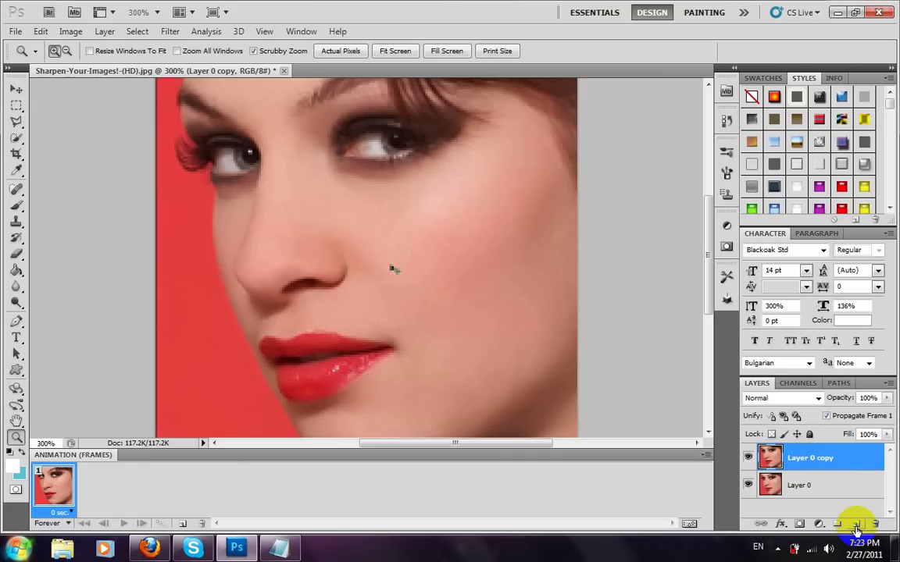
Switch to Notepad and append "shevdivart filter" to instruction 1
click(279, 547)
text(shevd)
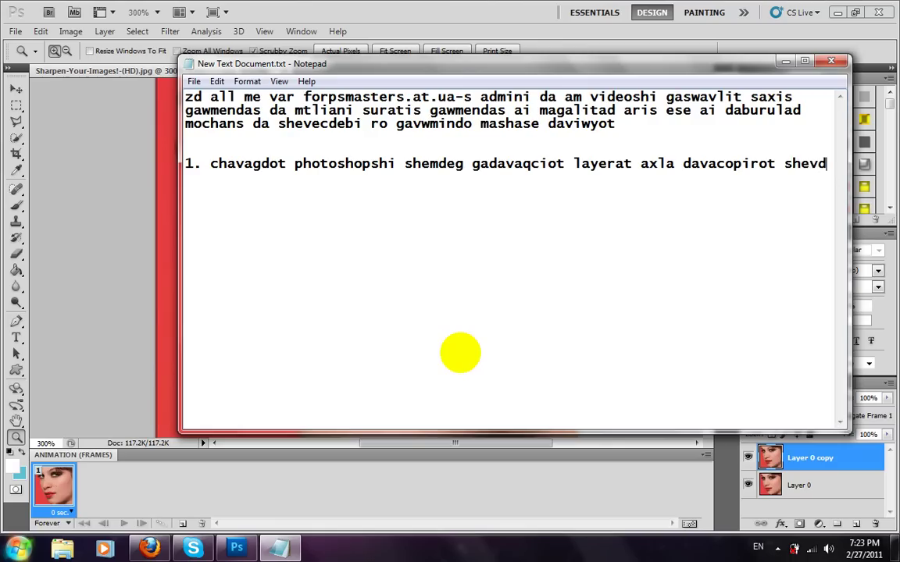
text(ivart filter)
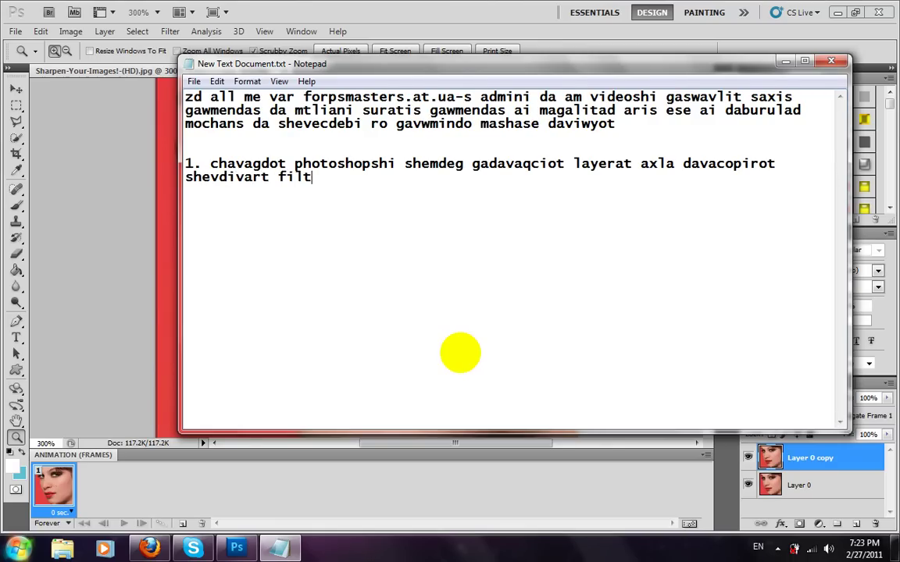
Switch to Photoshop and open the Unsharp Mask filter settings for the duplicated layer
click(299, 551)
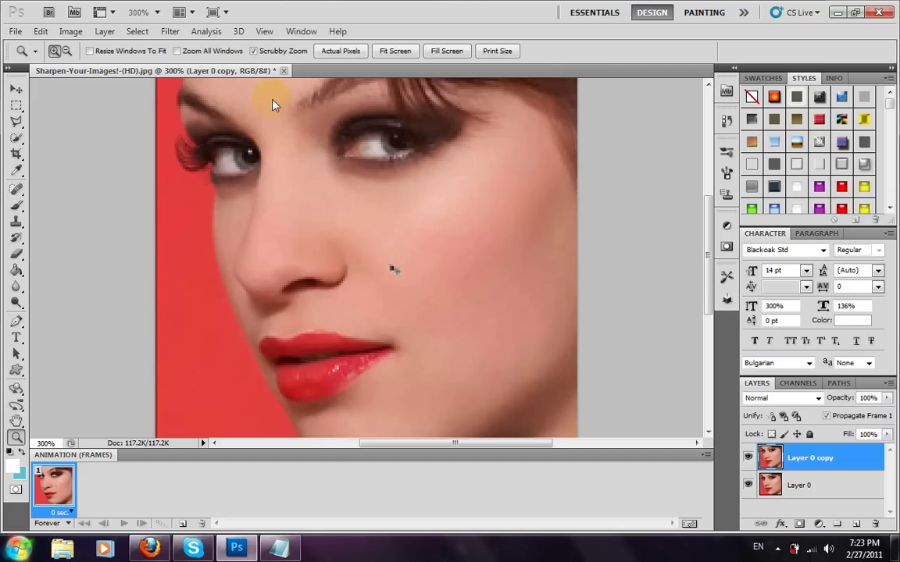
click(172, 35)
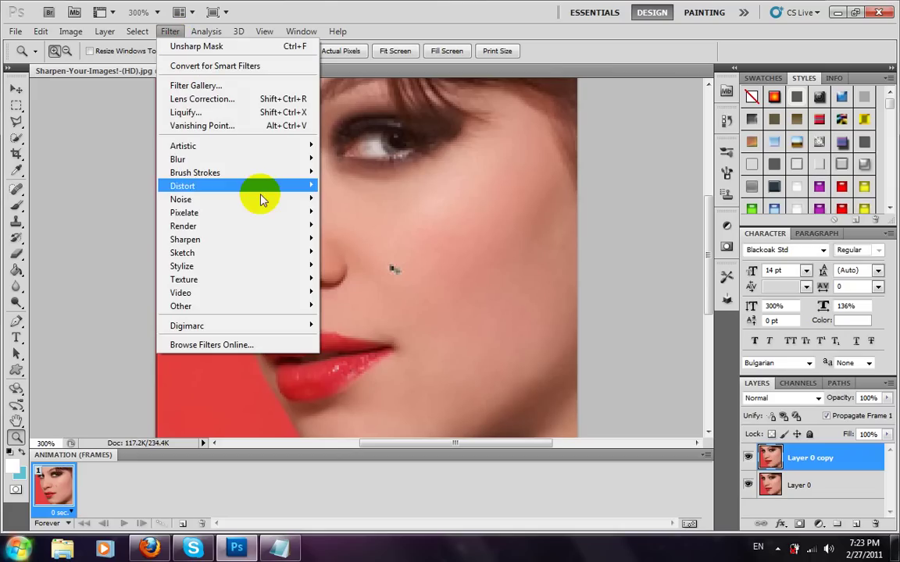
mouse_move(269, 231)
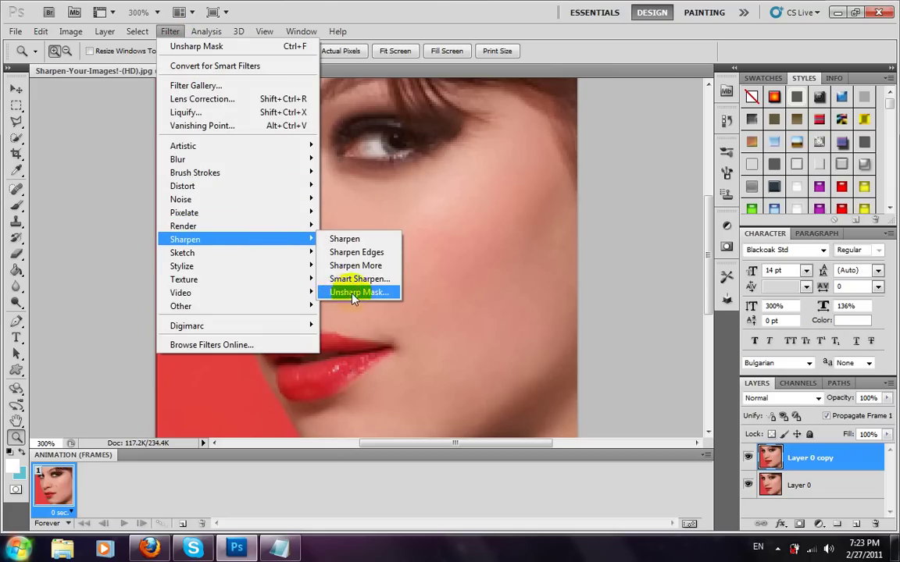
click(344, 294)
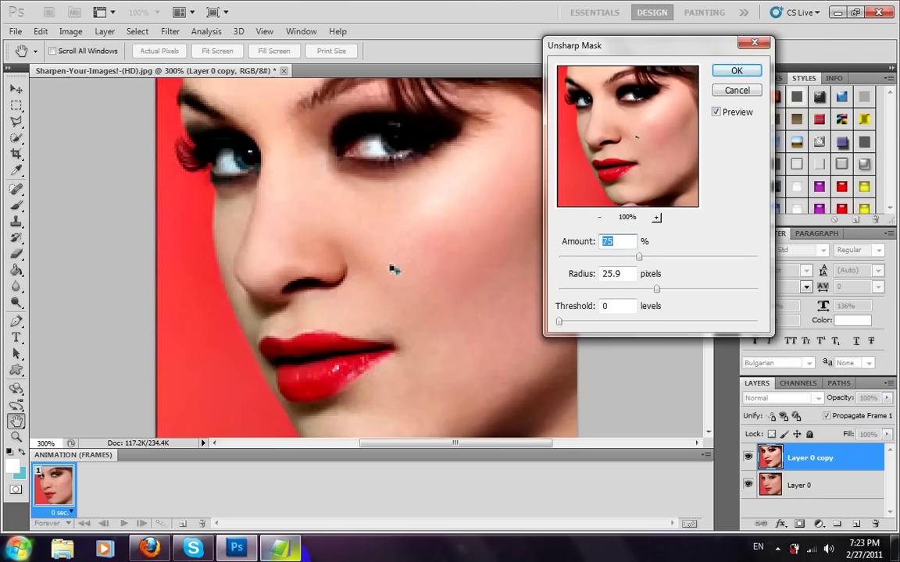
Switch to Notepad and append "ai aq da vayenebt zomebs magalitad am potoze wava es zomebi" to instruction 1
key(alt+Tab)
text(ai aq da)
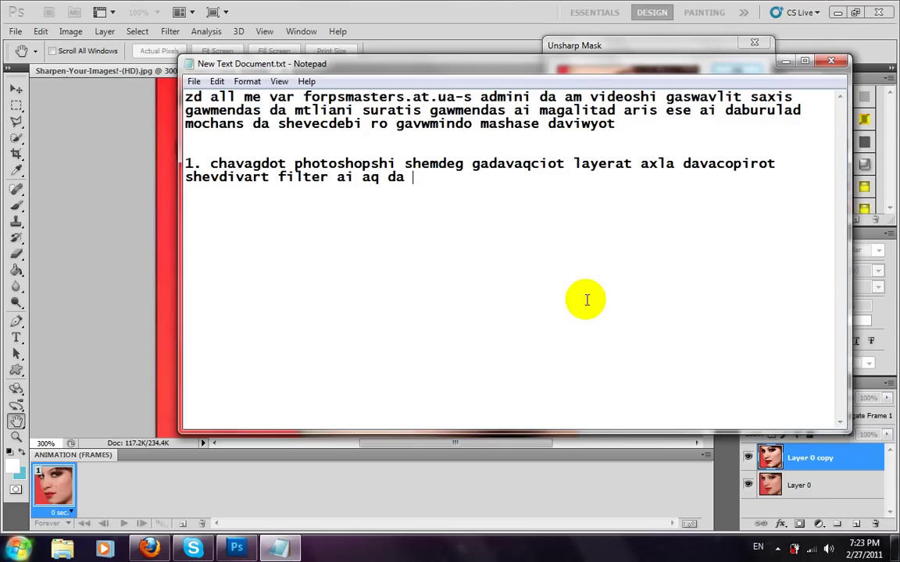
text( vayenebt z)
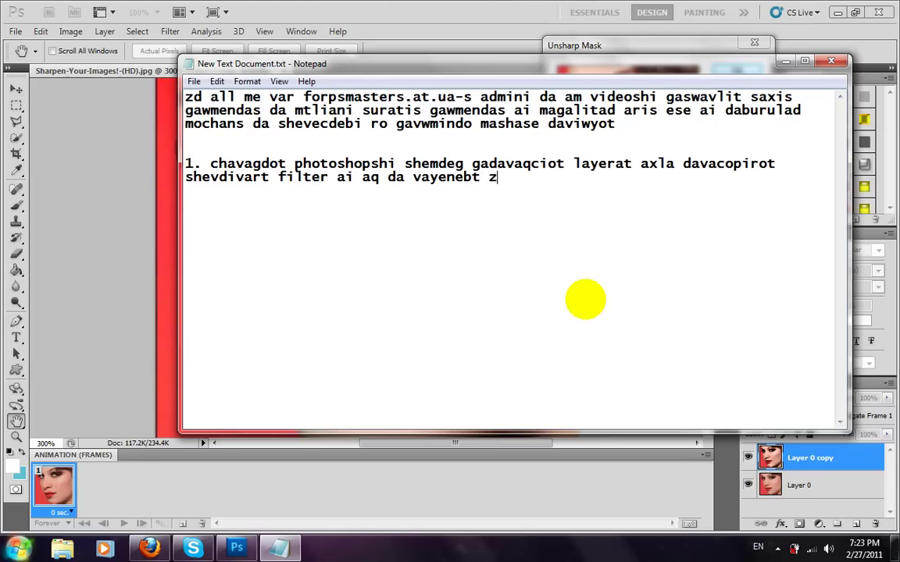
text(omebs magalitad am)
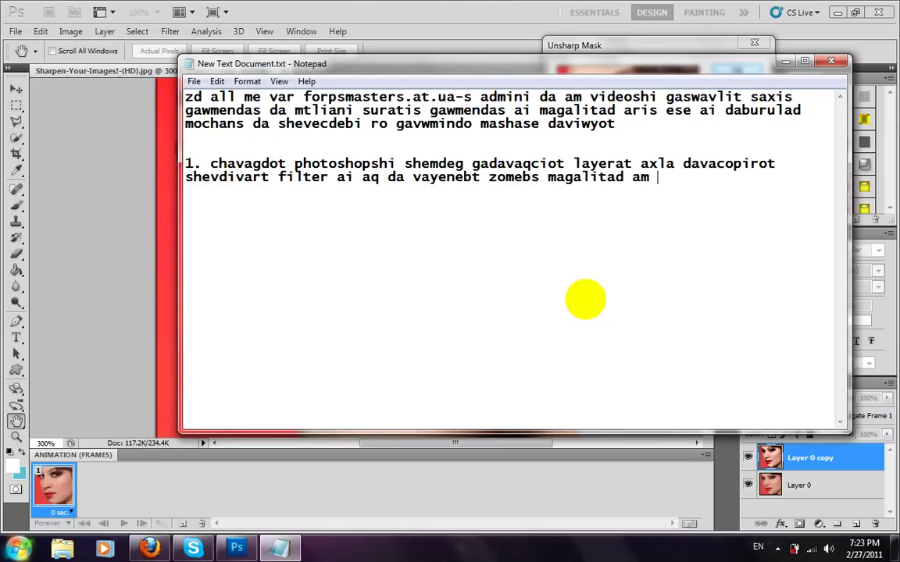
text( potoze wa)
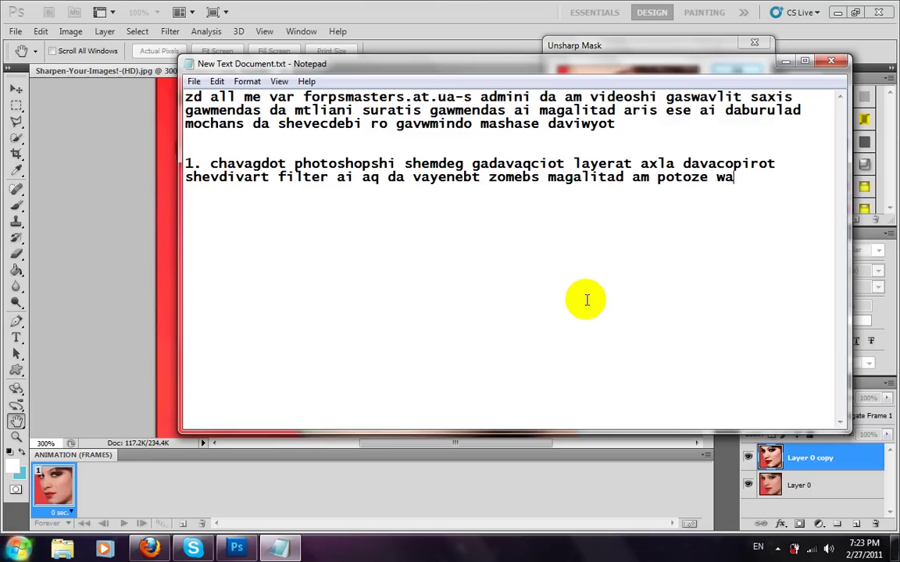
text(va es zomeb)
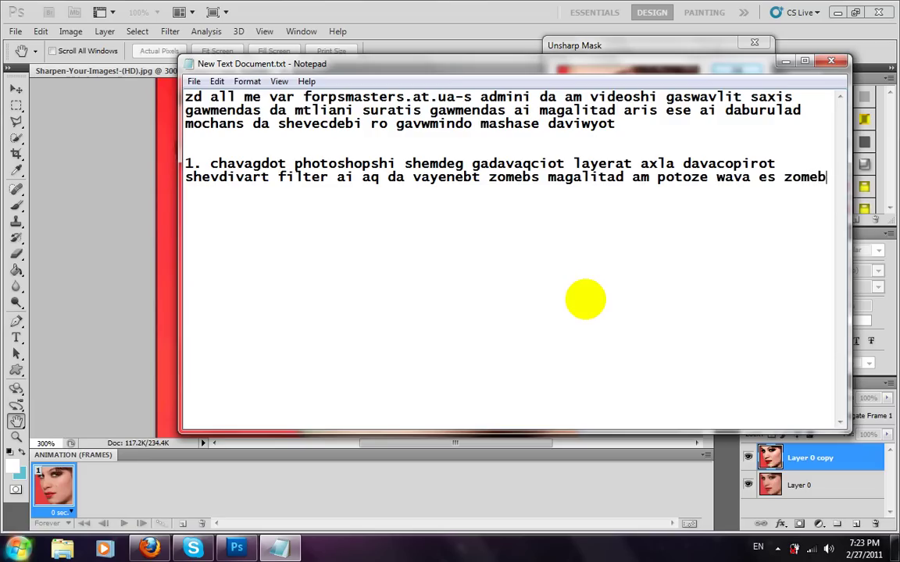
text(i)
Switch to Photoshop and point out the Amount and Radius values in the Unsharp Mask settings
click(236, 547)
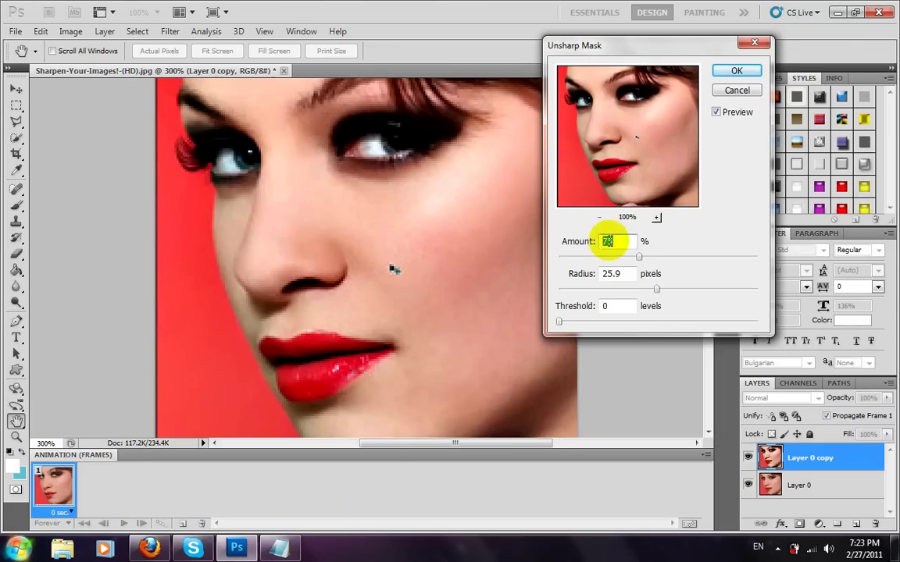
click(574, 272)
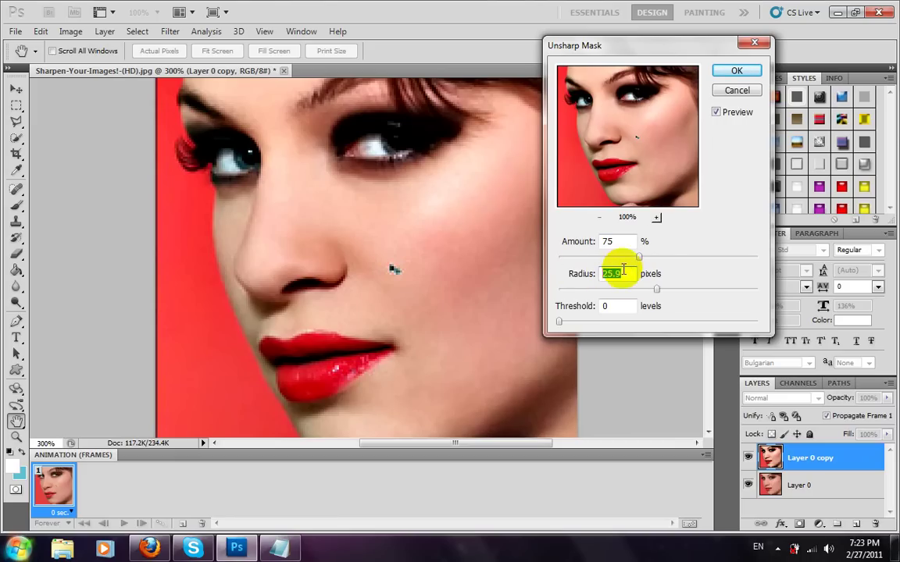
click(566, 344)
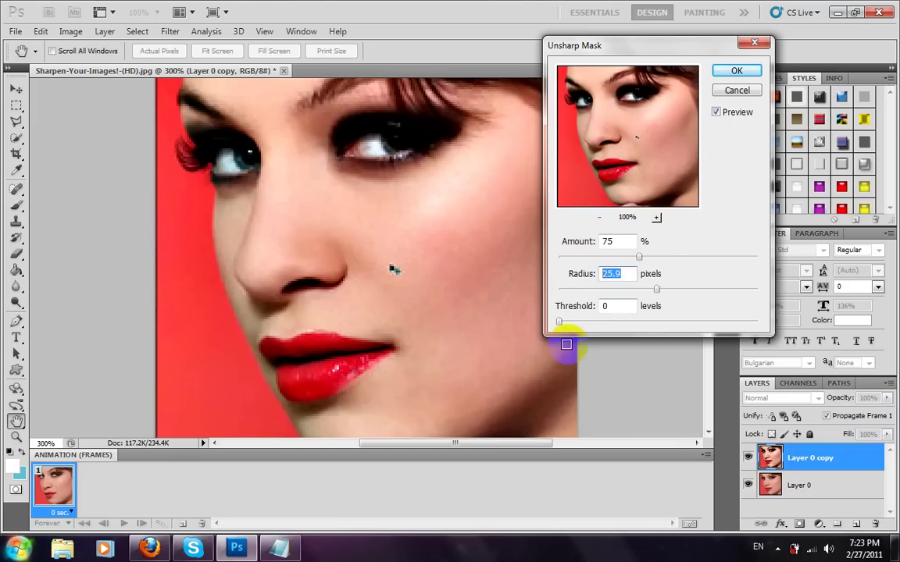
Switch to Notepad and append "ai tqvenc es zomebi dayenet memgoni kaia xo axla vachert Ok" to instruction 1
click(279, 549)
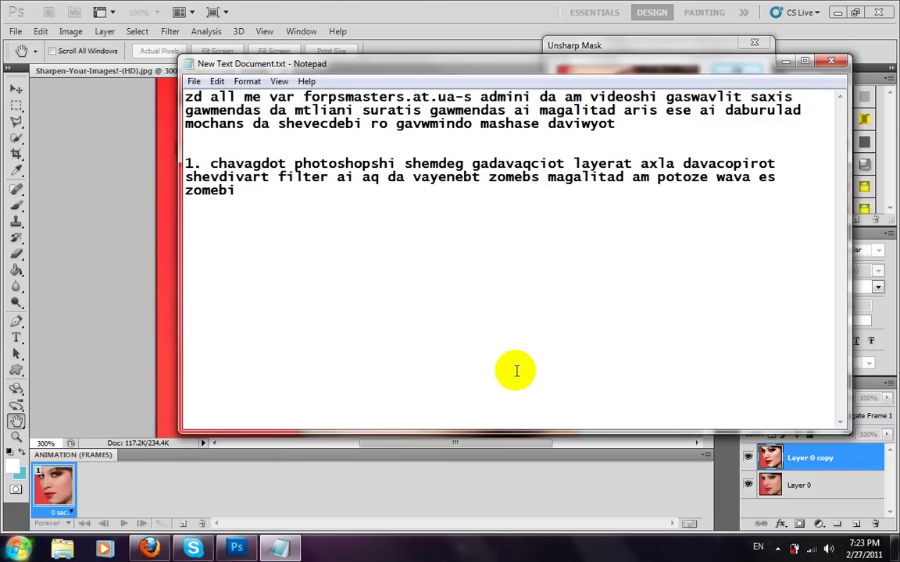
text(ai)
text( tqvenc )
text(e)
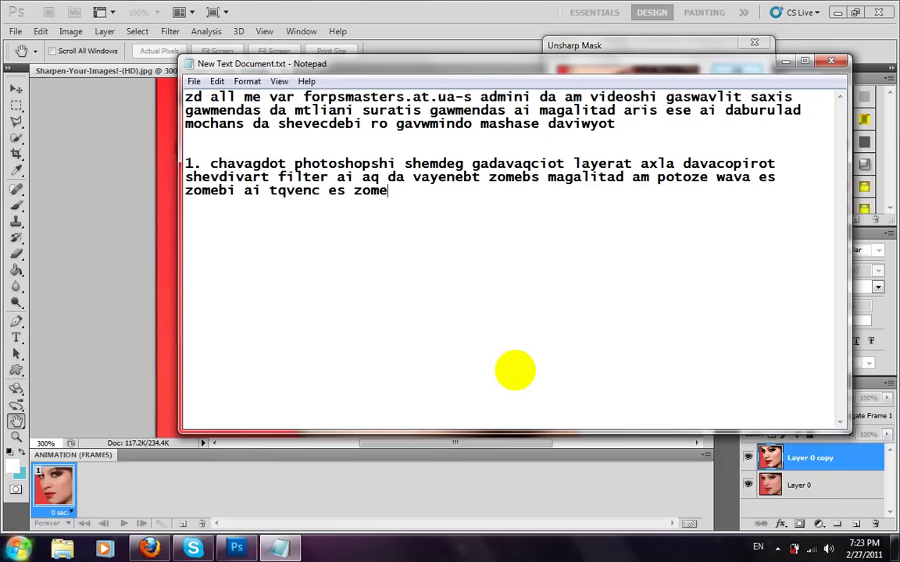
text(s zombi dayenet me)
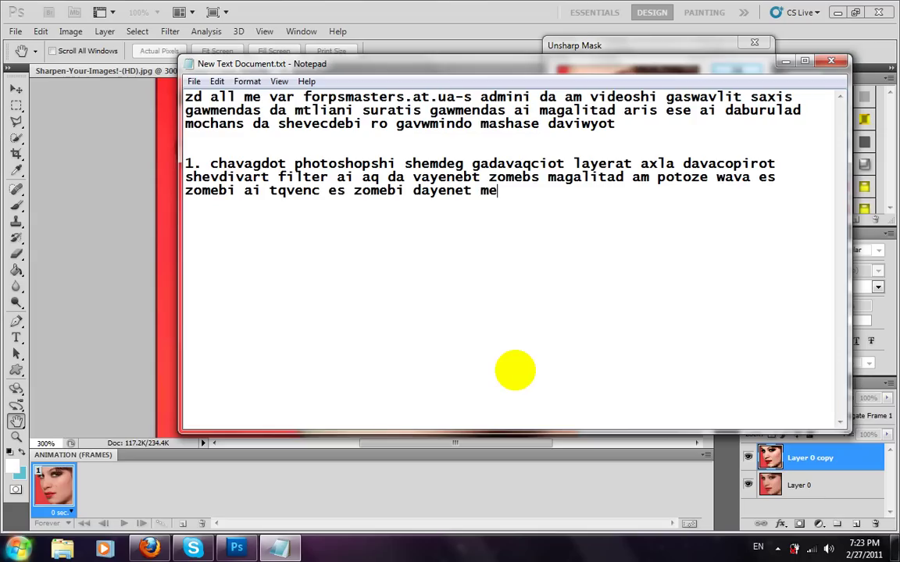
text(mgoni kaia)
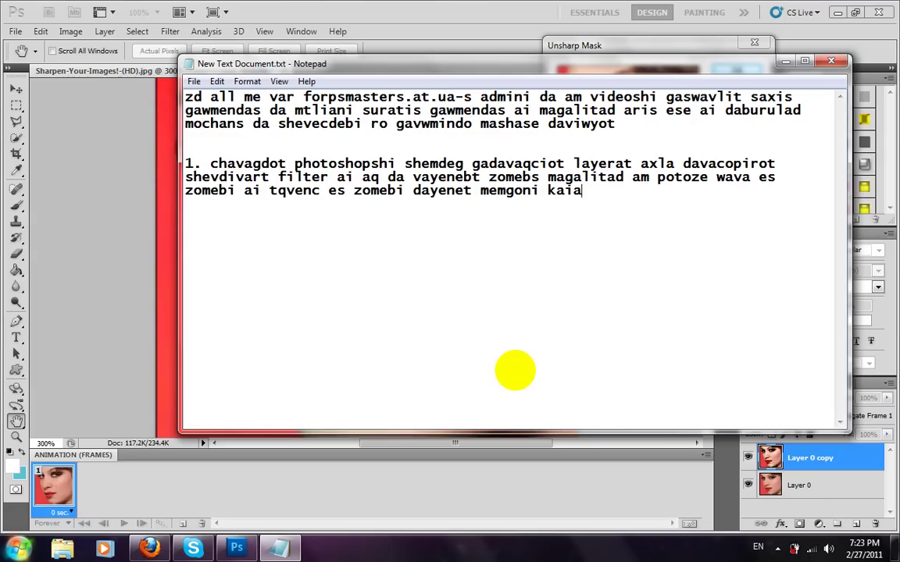
text( xo axla vac)
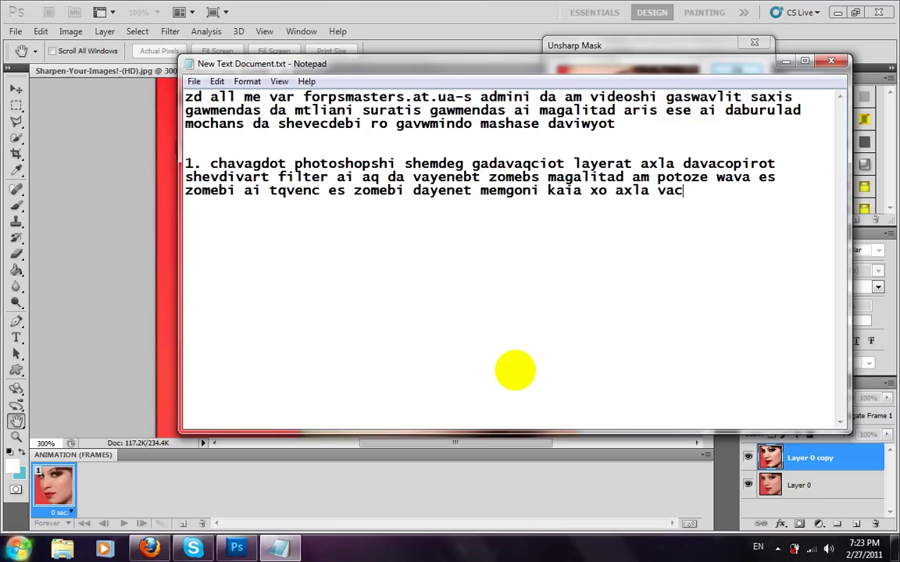
text(chert Ok)
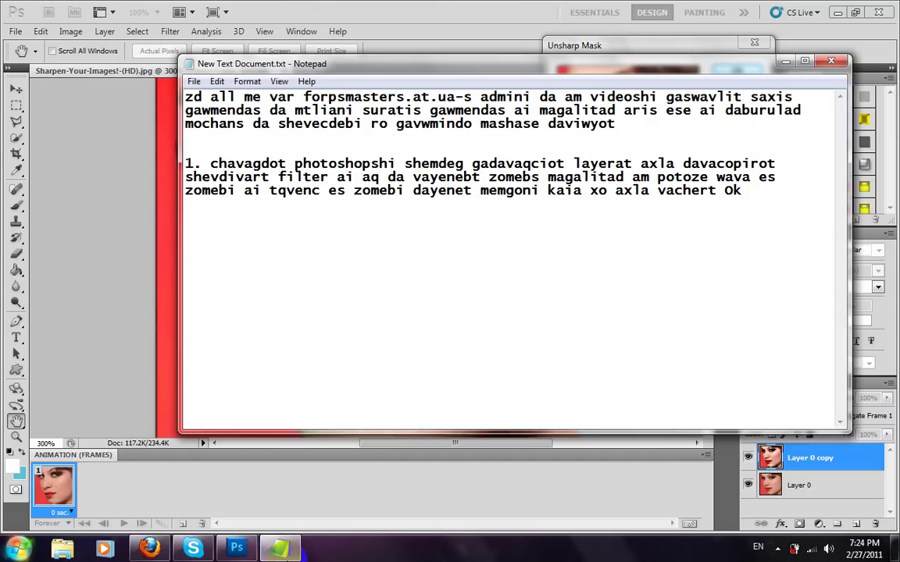
Switch to Photoshop and apply Unsharp Mask to Layer 0 copy with amount 75%, radius 25.9 pixels and threshold 0
click(279, 549)
click(743, 69)
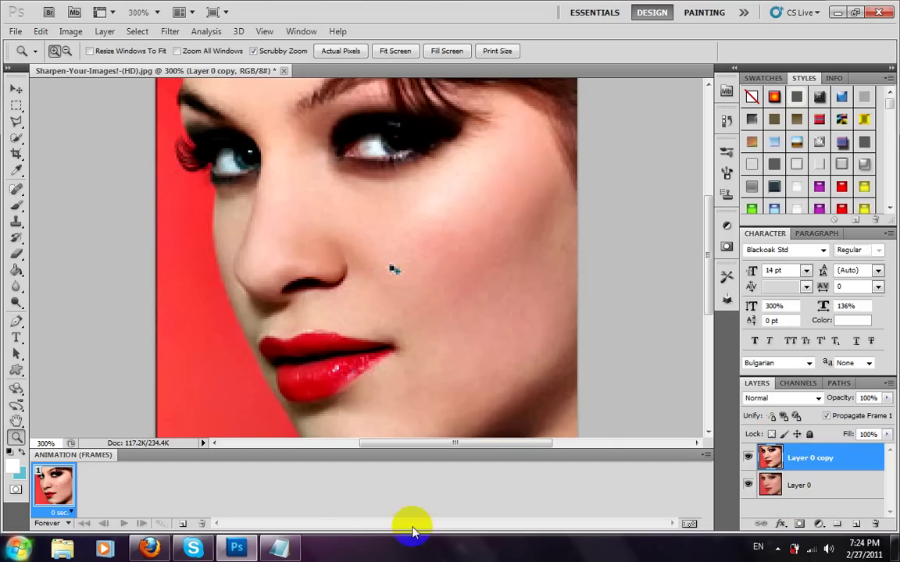
Switch to Notepad and append "vxsnit layer mask" to instruction 1
click(279, 547)
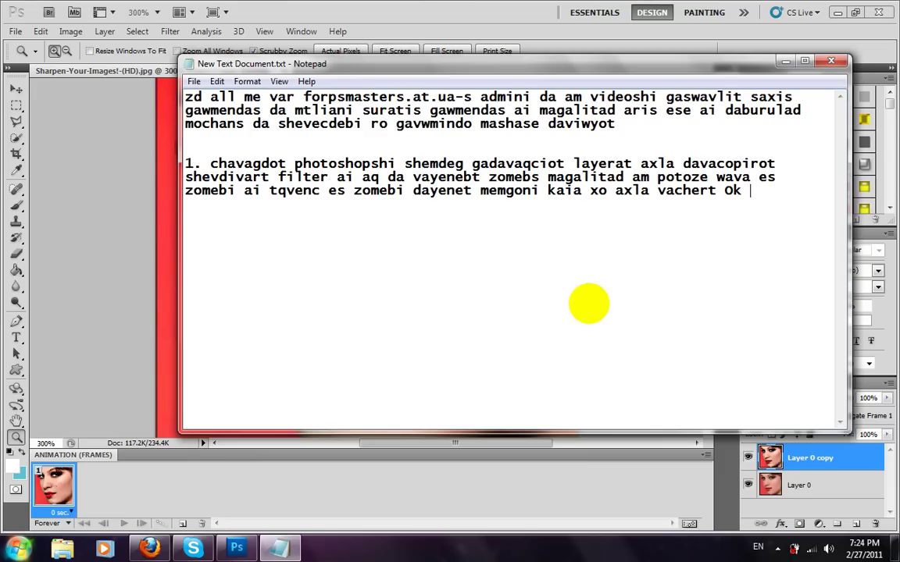
text(snit layer mas)
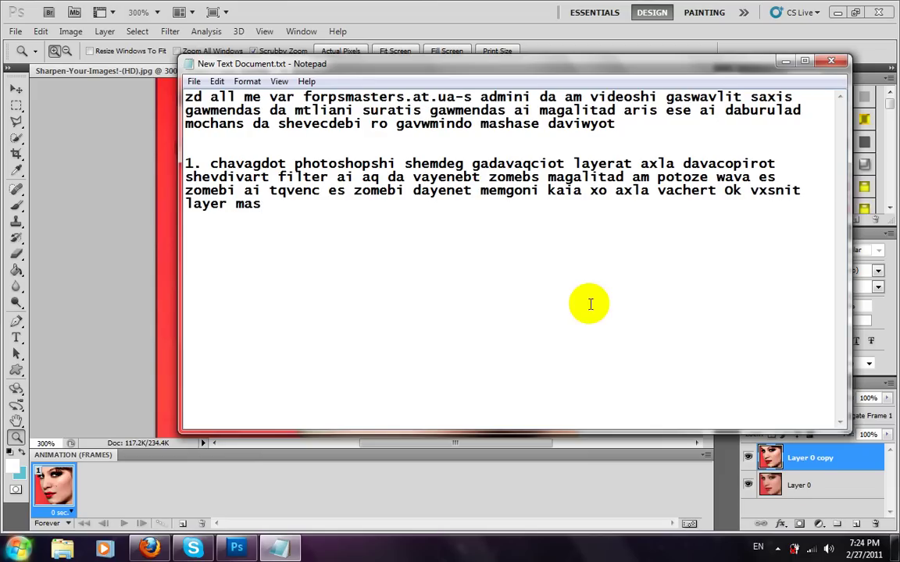
text(k)
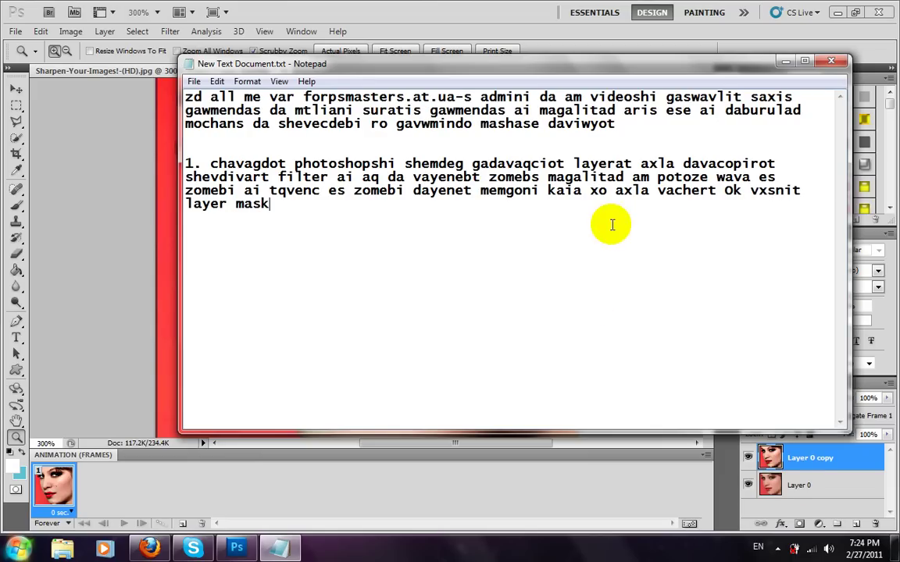
Switch to Photoshop and add a layer mask to Layer 0 copy
click(797, 525)
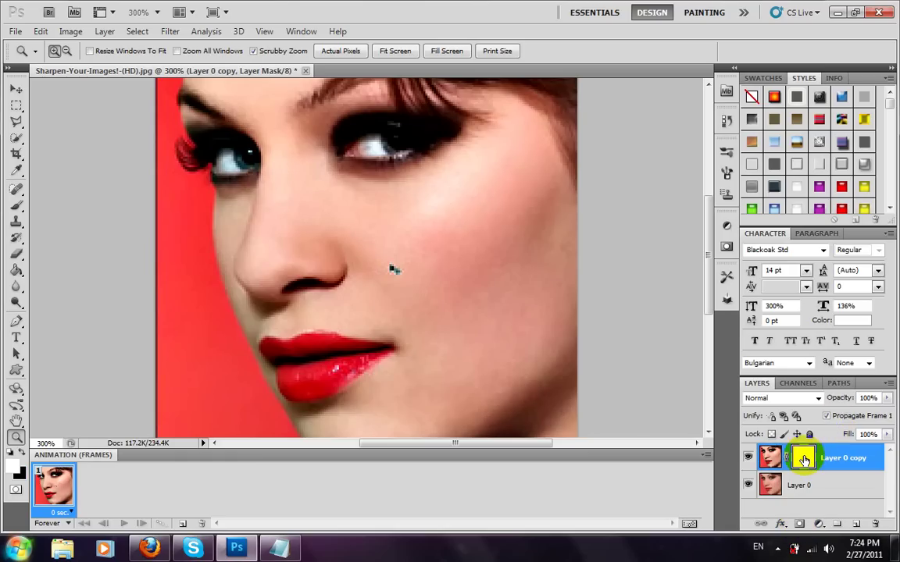
Switch to Notepad and append "virchevt brush tool" to instruction 1
key(alt+Tab)
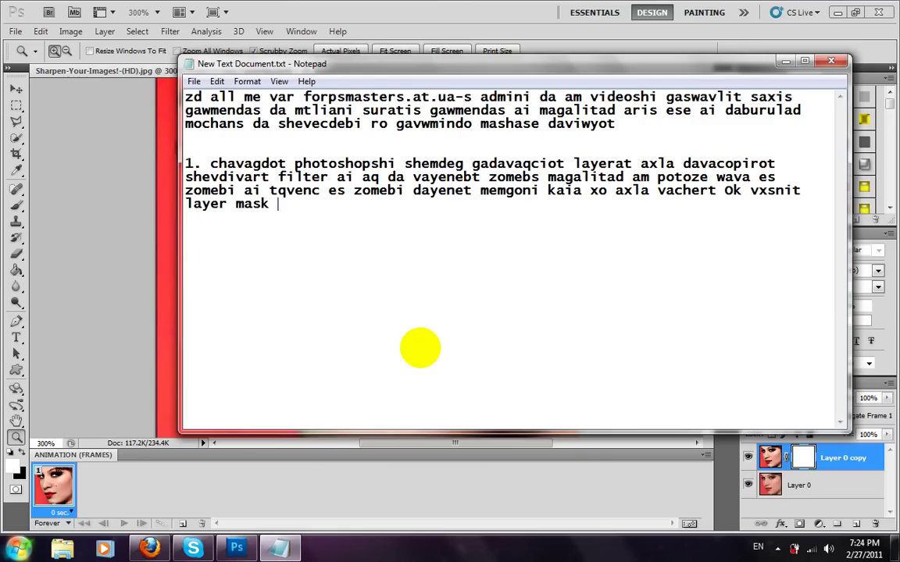
text(virchevt)
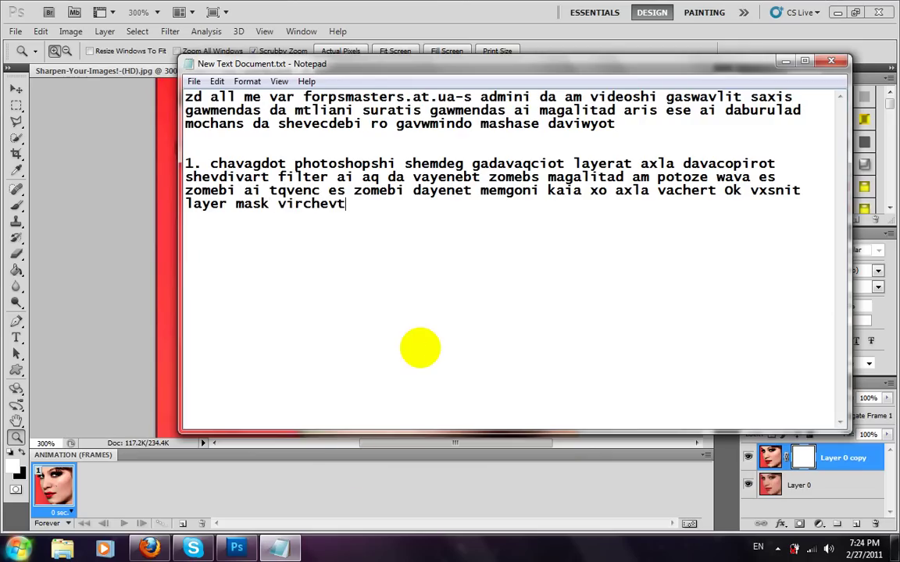
text( brush t)
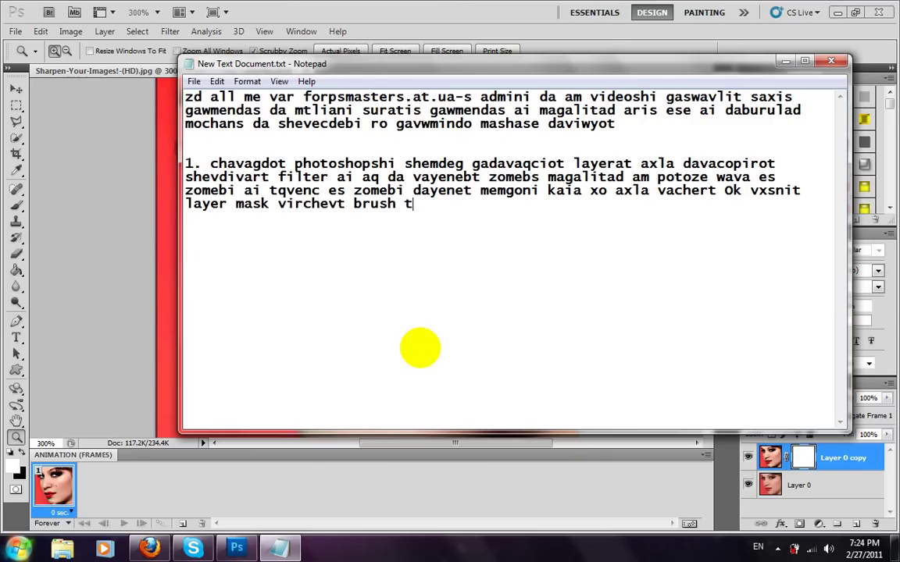
text(ool)
Switch to Photoshop and choose the Eraser tool with the soft 300 px brush preset
click(279, 548)
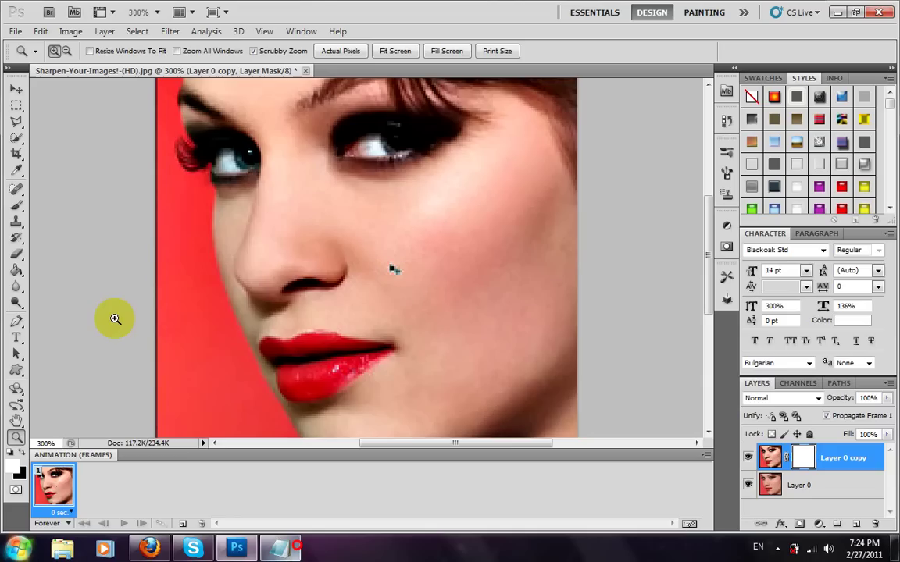
key(e)
click(309, 230)
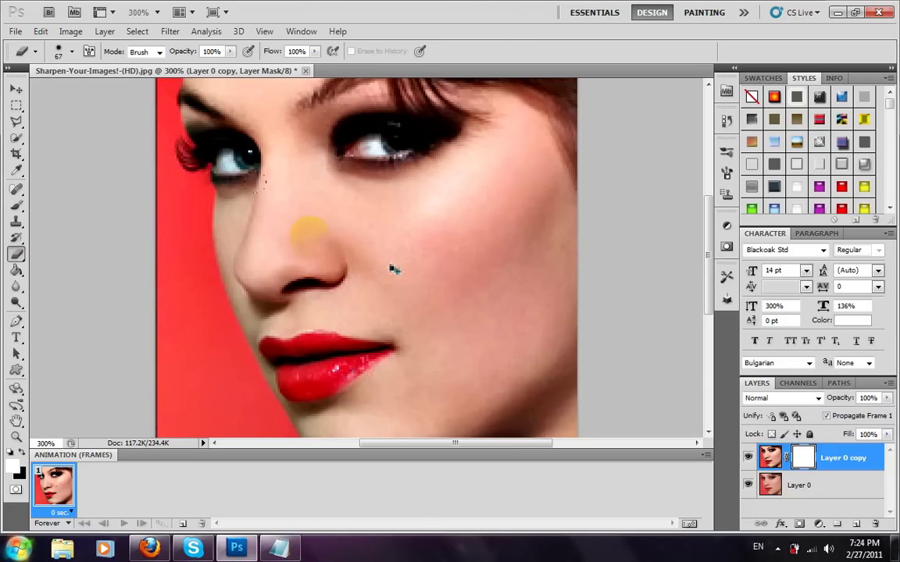
click(70, 51)
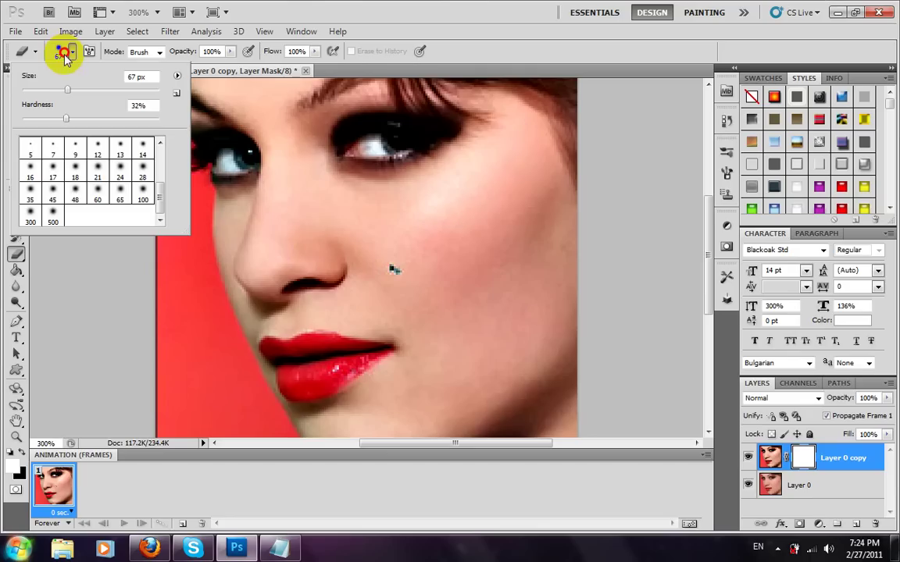
click(30, 217)
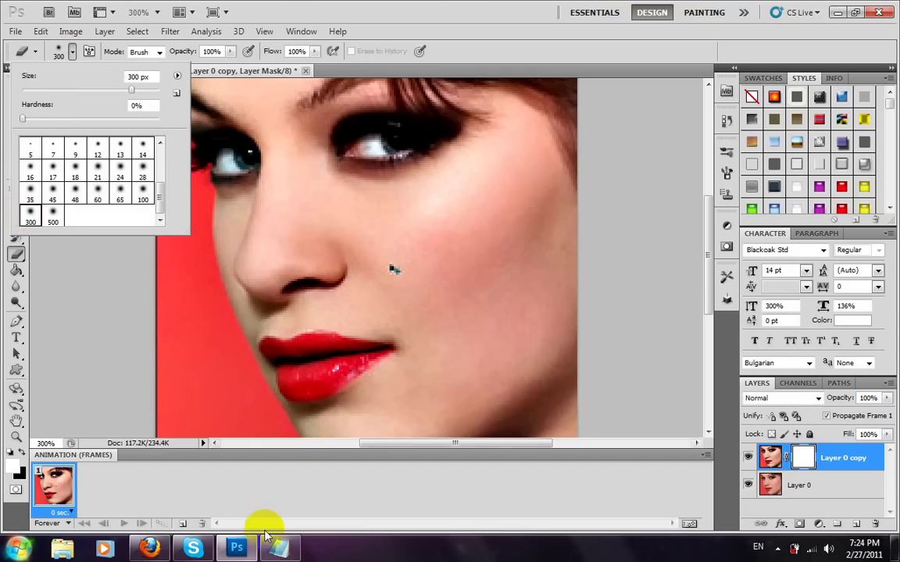
Switch to Notepad and append "avirchevt 300" to instruction 1
click(286, 548)
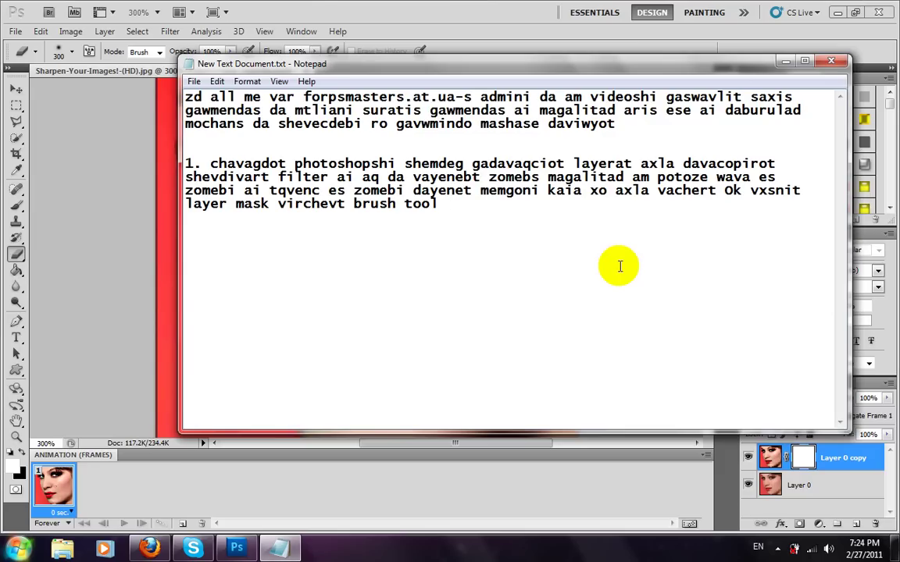
text(avirchevt)
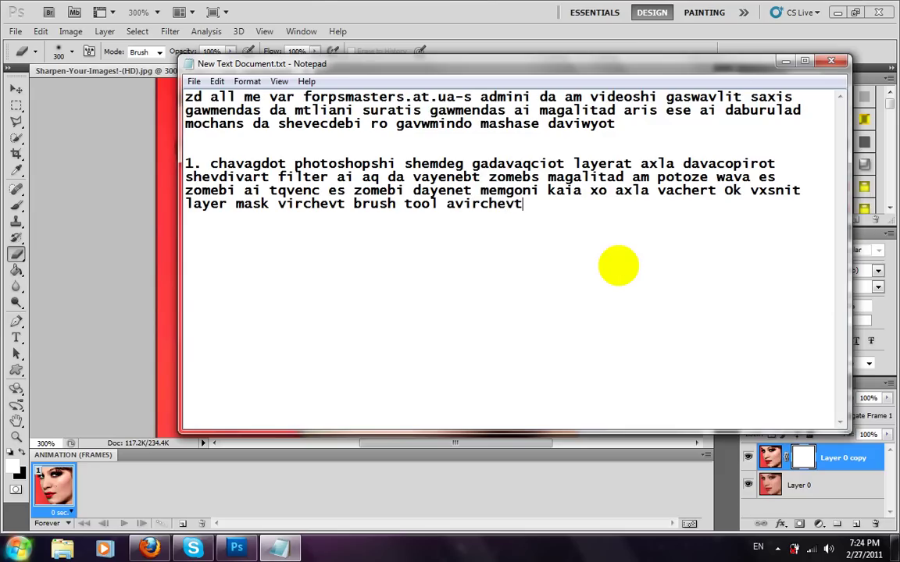
text( 300)
Switch to Photoshop and erase the cheek and lower face area on Layer 0 copy's mask with the eraser sized 63 px
click(237, 548)
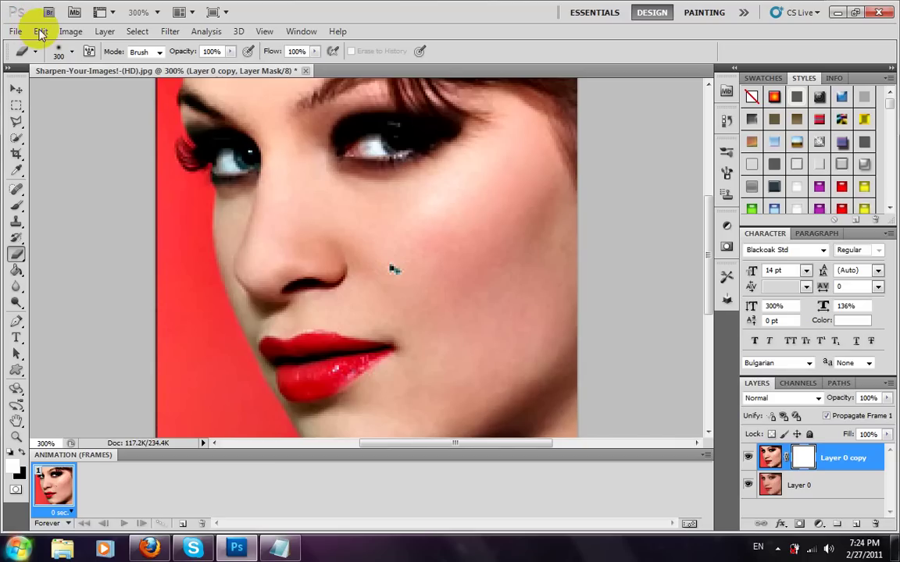
click(71, 51)
drag(131, 93, 65, 91)
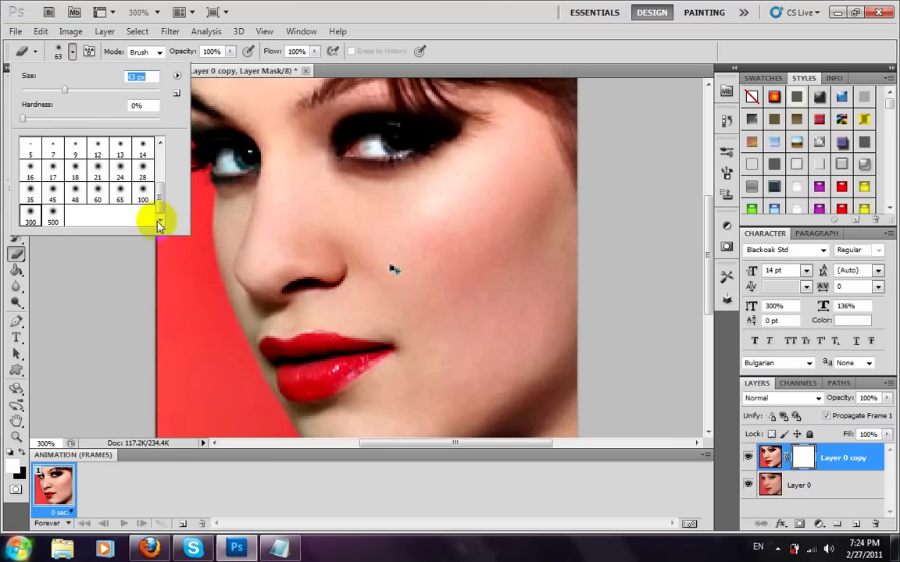
click(475, 194)
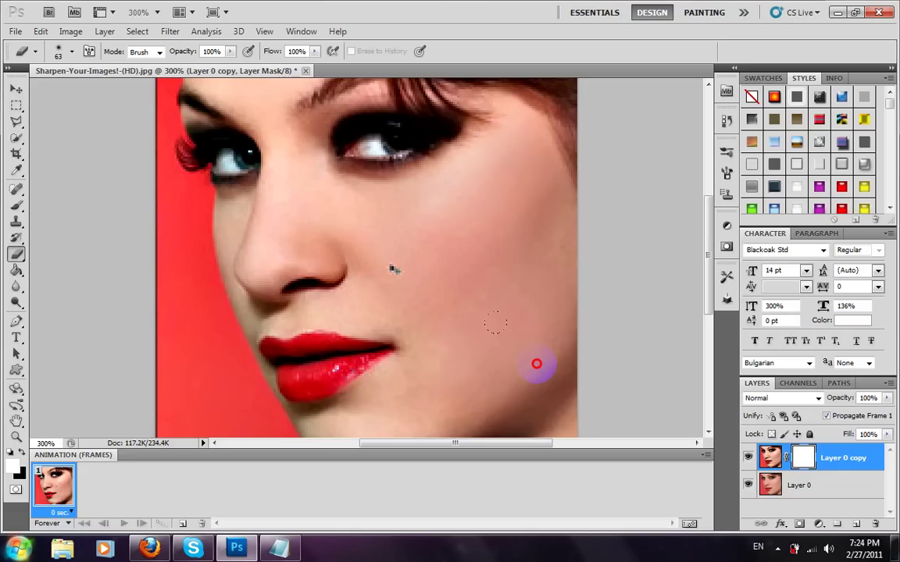
click(395, 354)
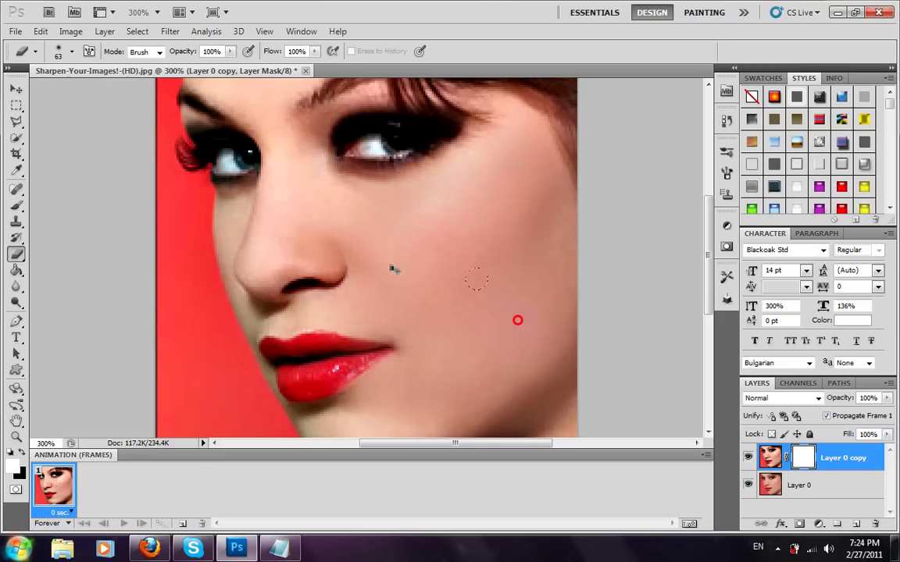
key(ctrl+i)
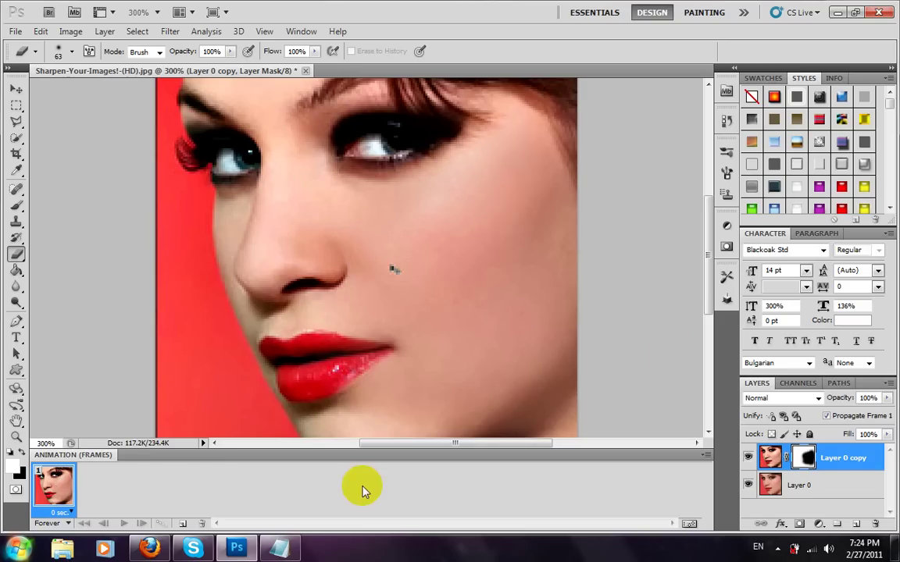
Switch to Notepad and append "ai ese naxet axla shedareba" to instruction 1
click(279, 548)
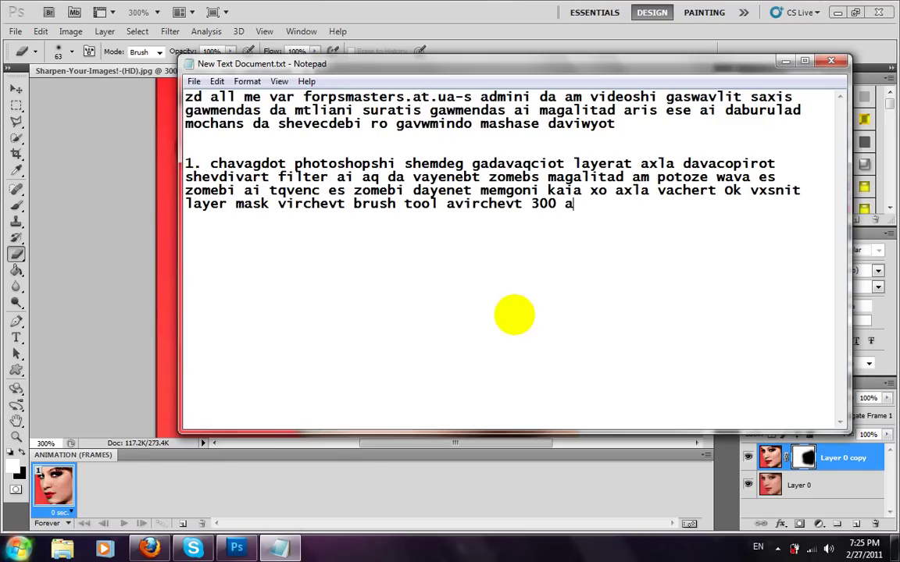
text(i ese naxet ax)
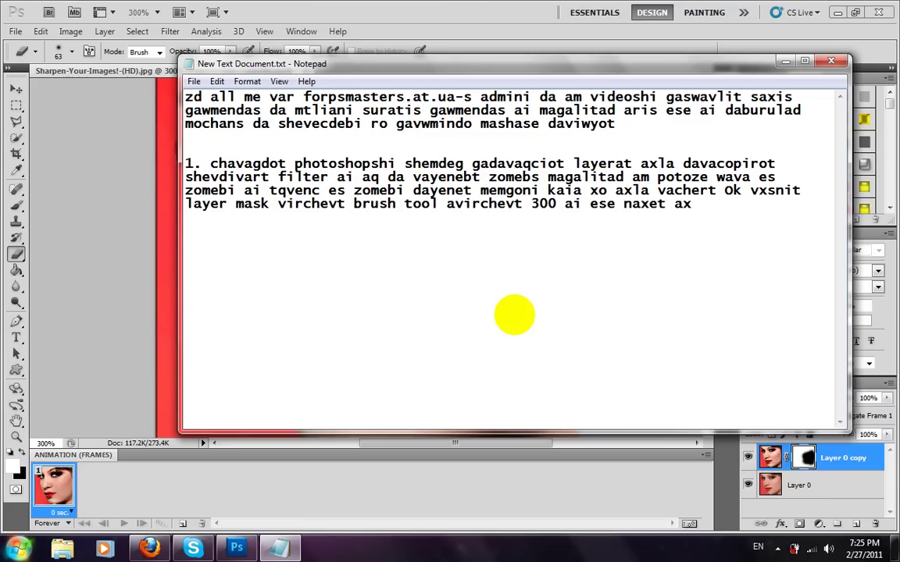
text(la shedareba)
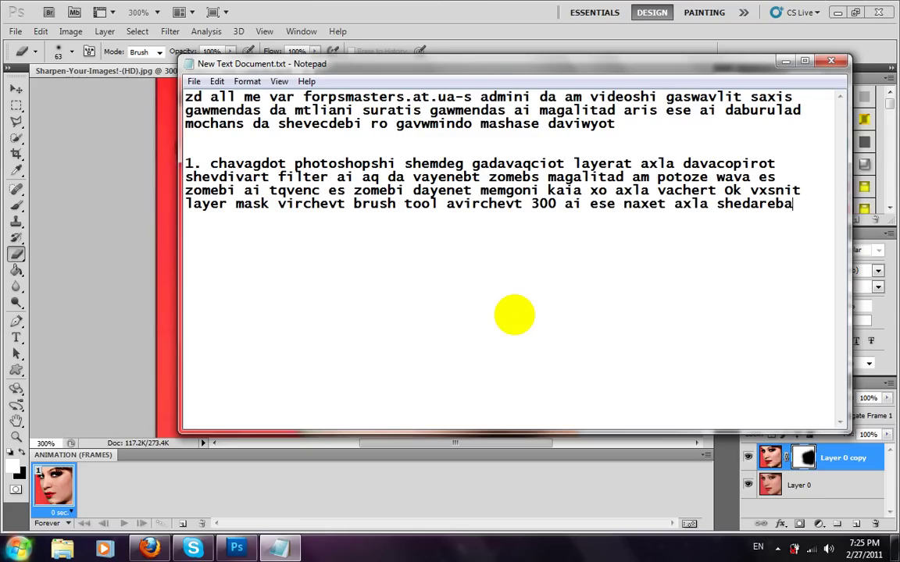
Switch to Photoshop and compare the portrait before and after sharpening by hiding and showing Layer 0 copy, both close up and as a whole image
click(279, 548)
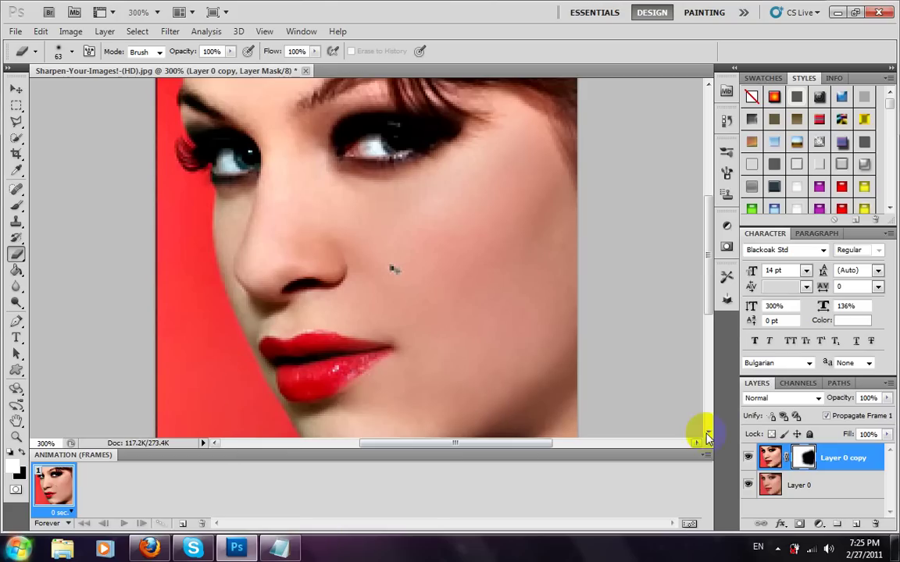
click(748, 460)
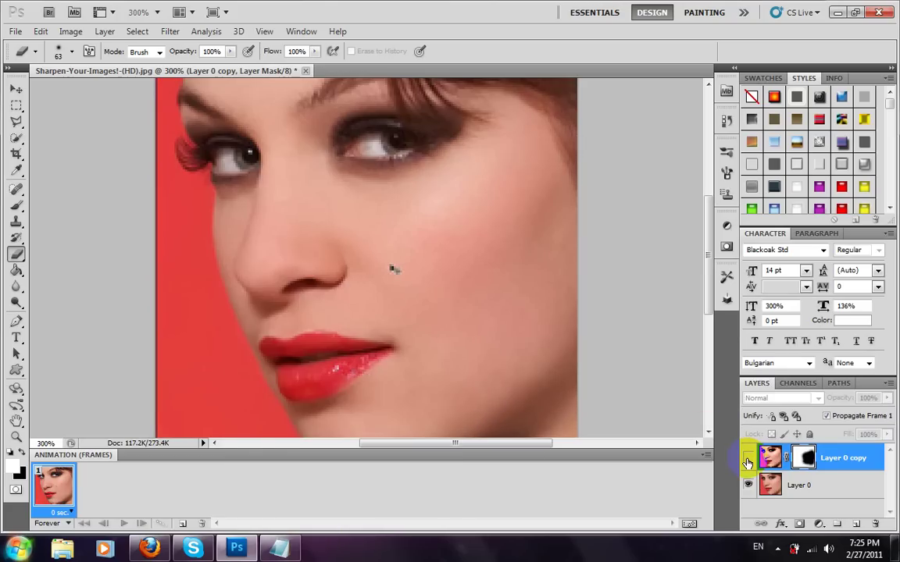
click(748, 460)
click(747, 459)
click(748, 460)
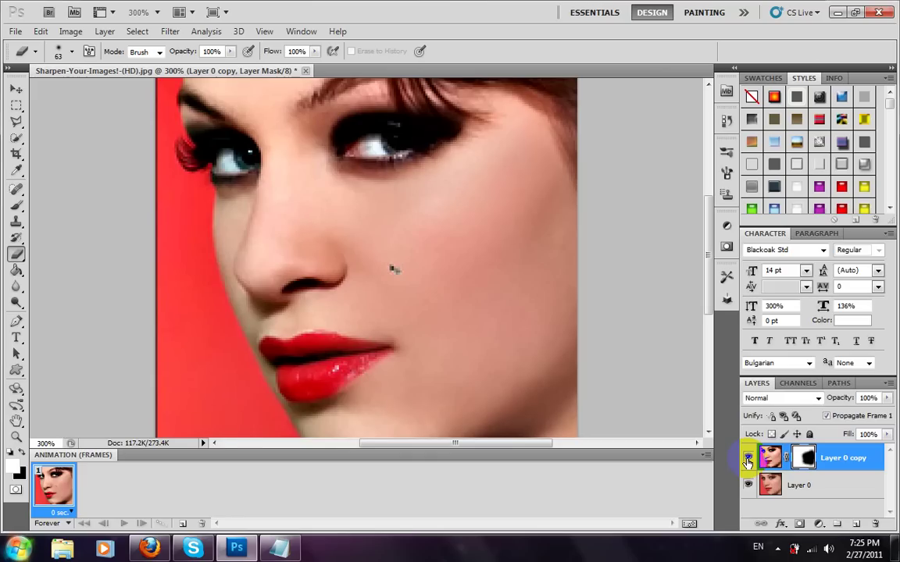
click(16, 436)
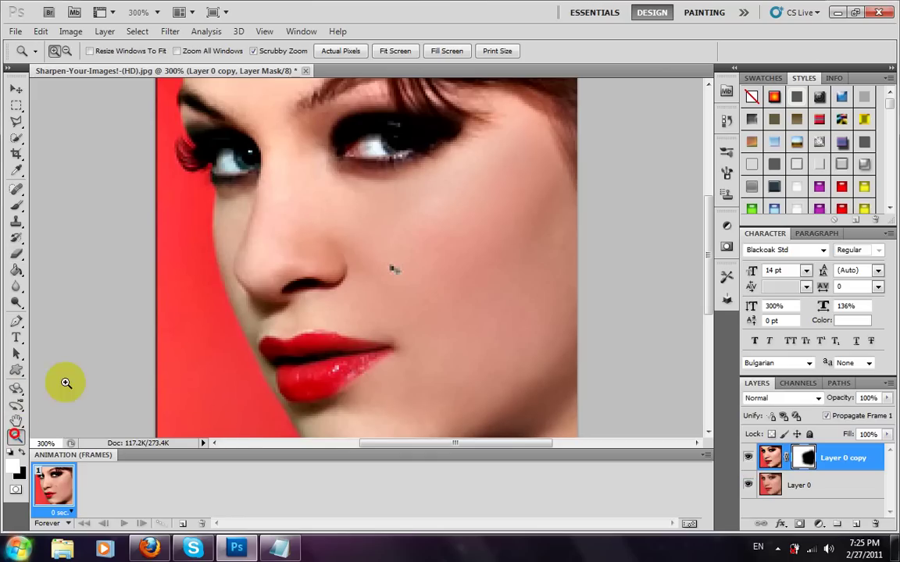
drag(142, 270, 248, 218)
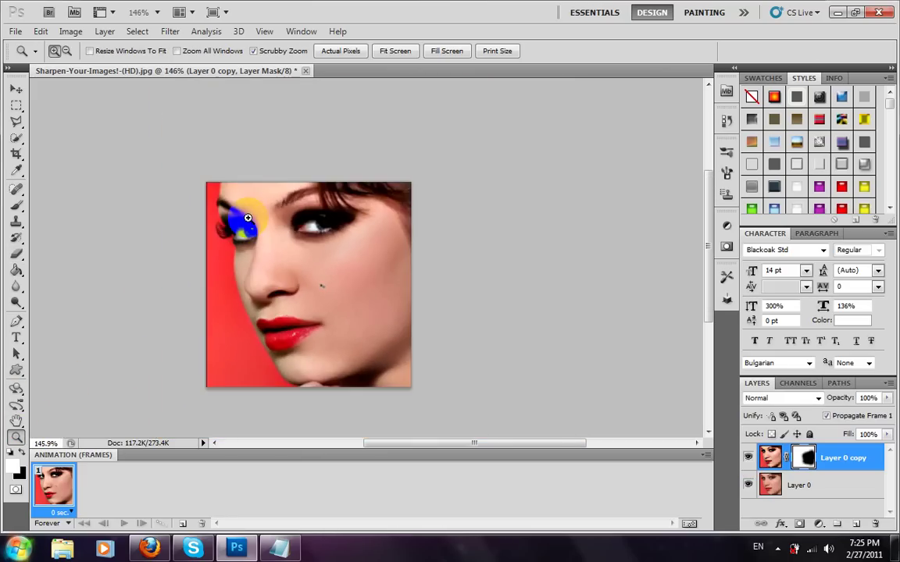
click(747, 458)
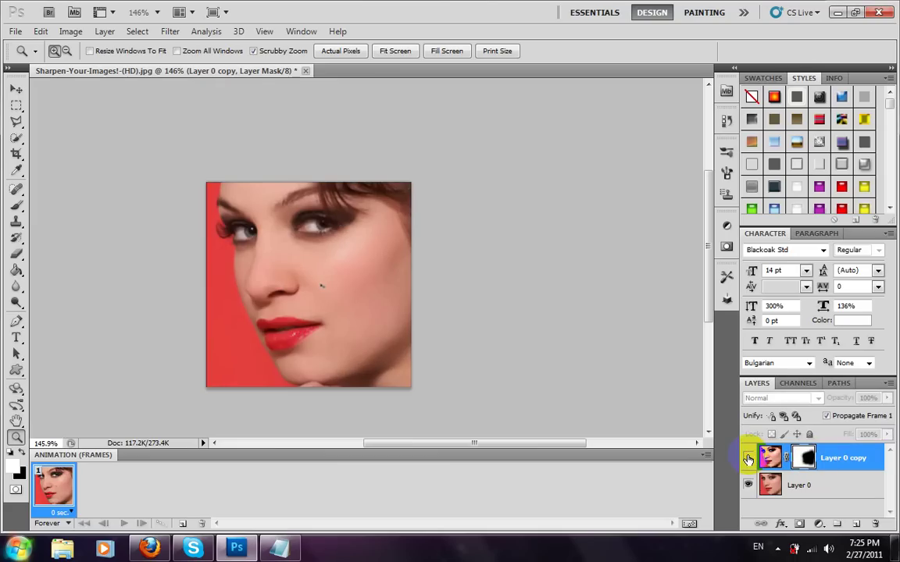
click(748, 457)
Switch to Notepad and append "ai ese dzalian advilia sul es iyo tu rame" to instruction 1
click(278, 548)
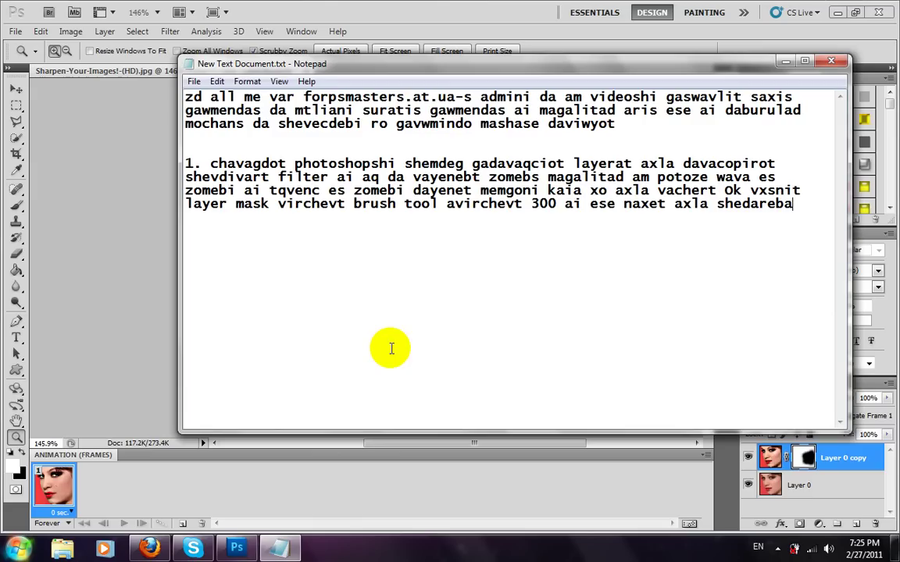
text(ai ese)
text( dzalian ad)
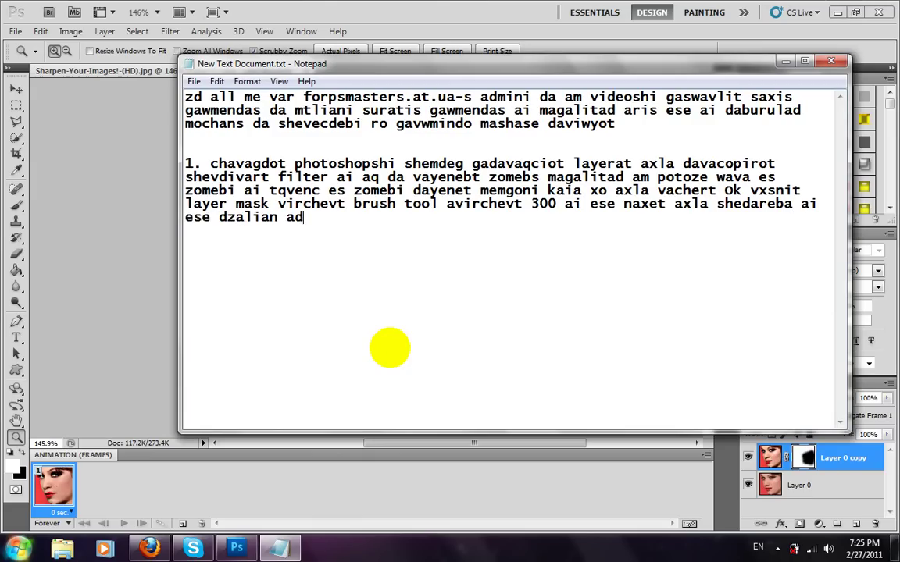
text(vilia sul es i)
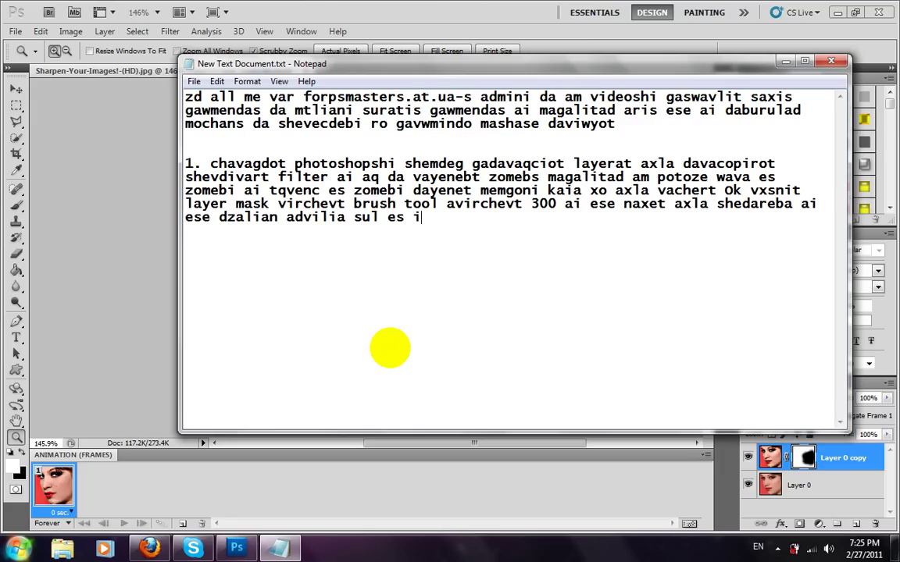
text(yo tu rame )
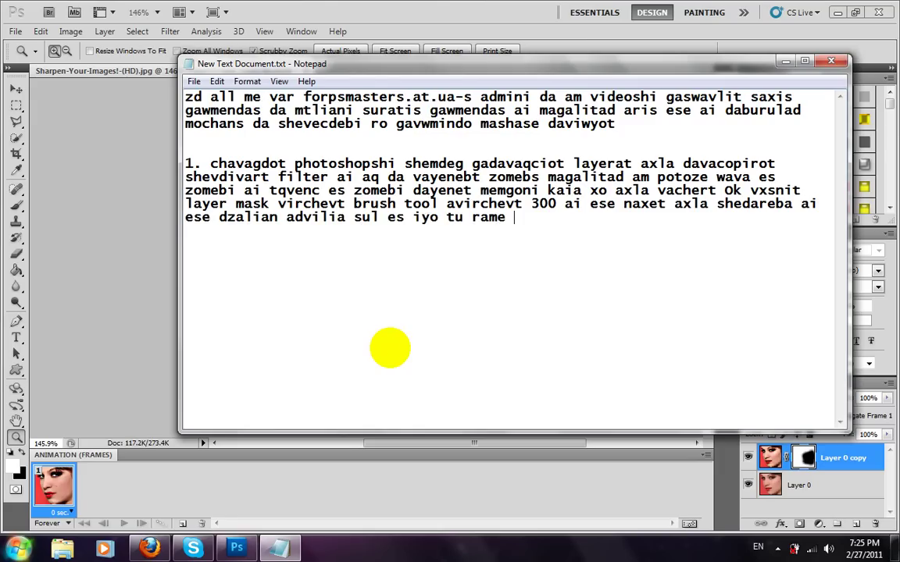
Finish the closing note with "ver gaiget daweret komentarebshi da me shevecdebi uket agixsnat : ))"
text(ver gaiget da)
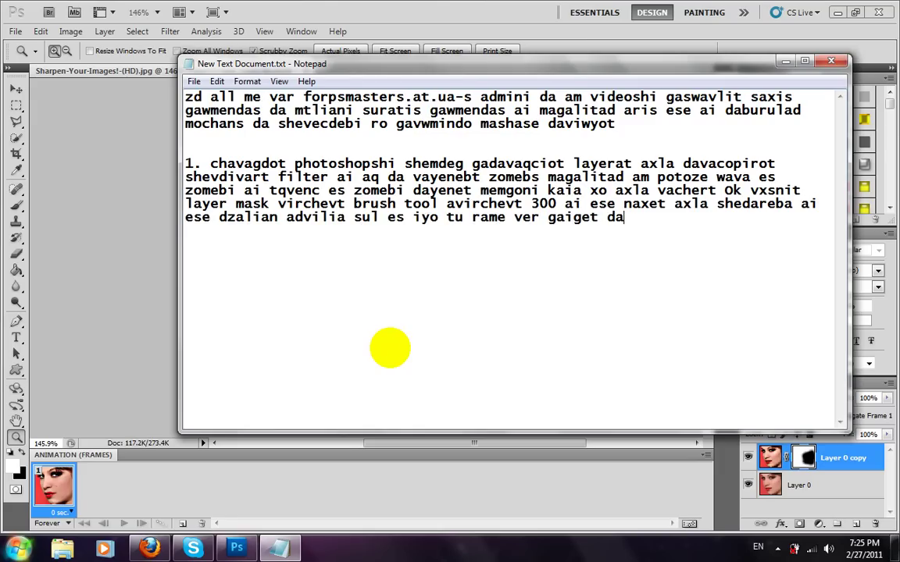
text(weret kome)
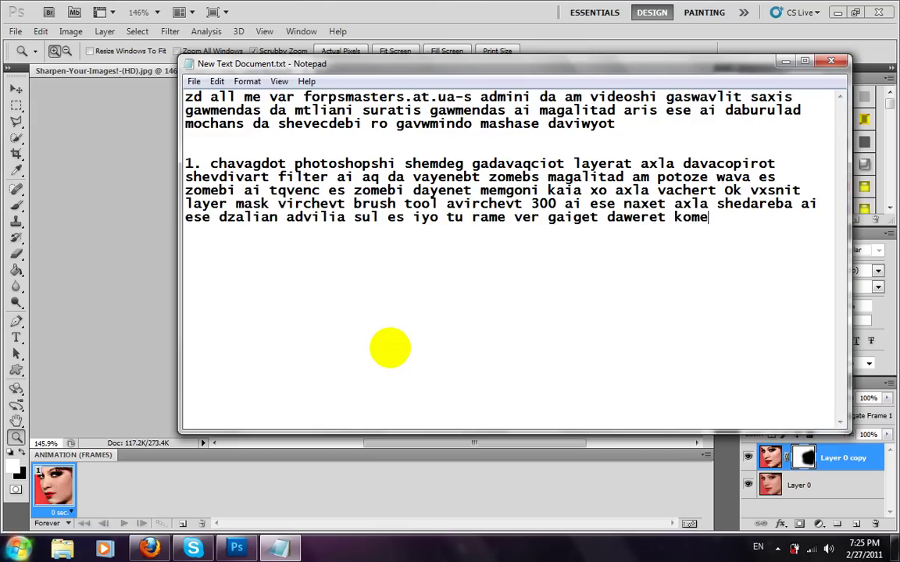
text(ntarebshi da )
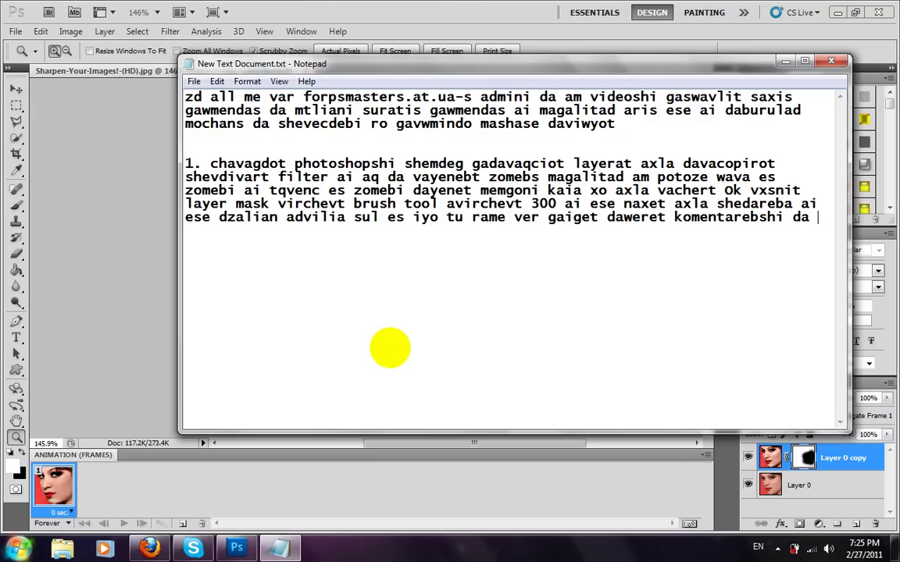
text(me shevecdeb)
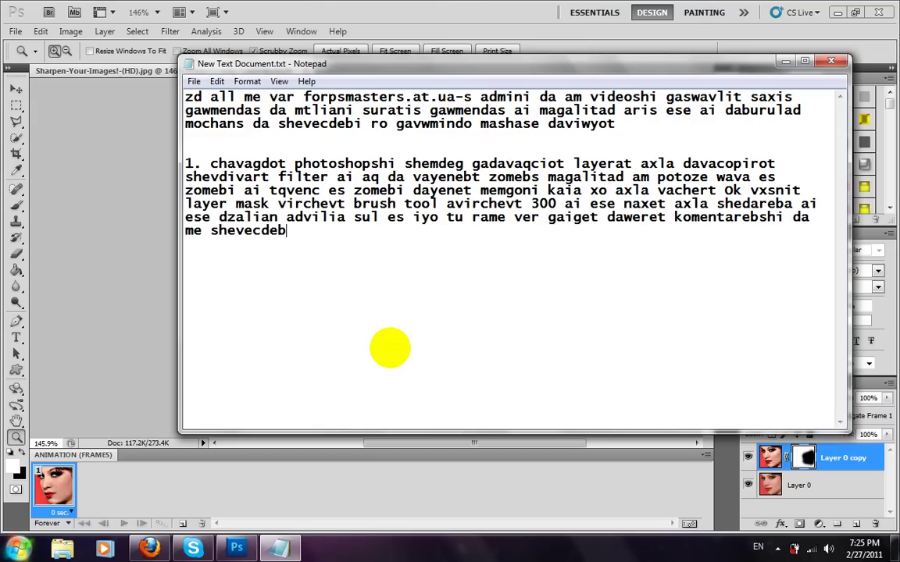
text(i uket agixsnat )
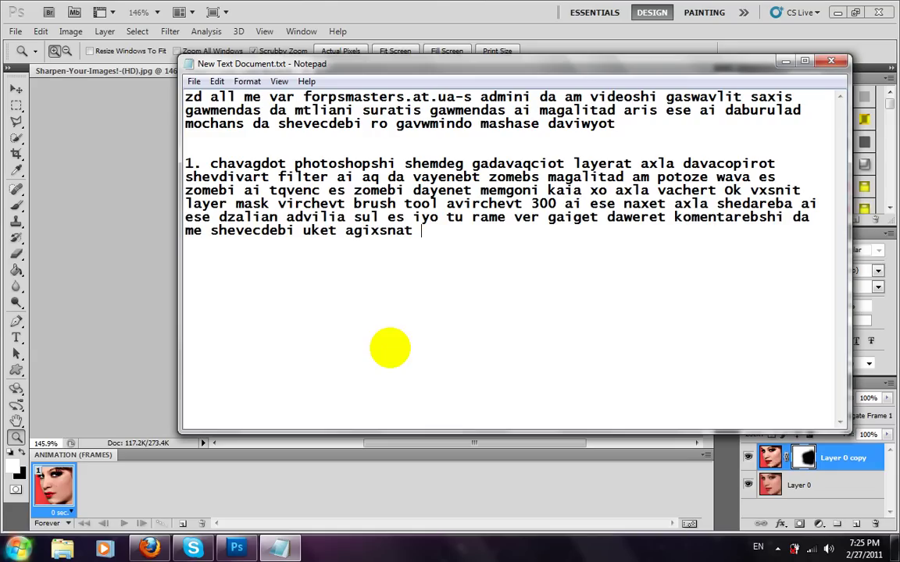
text(: )))
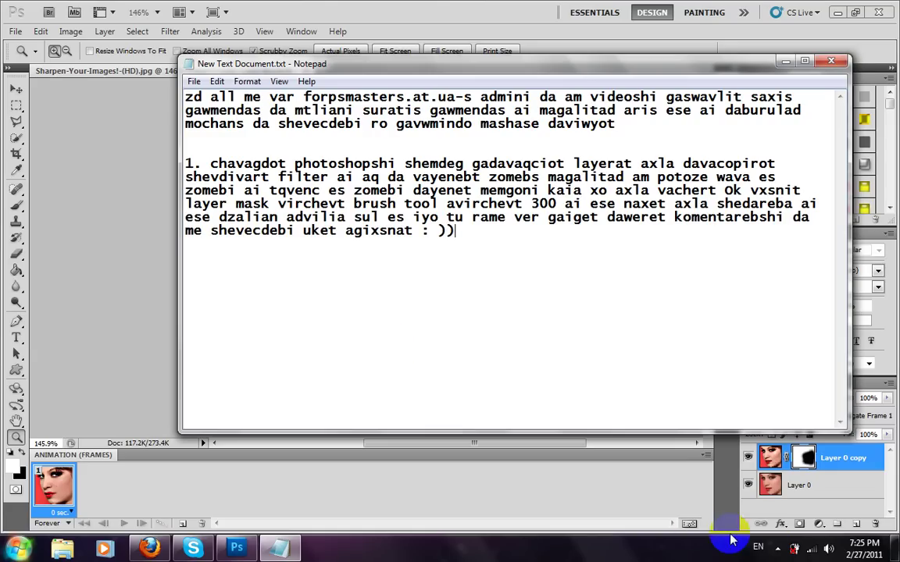